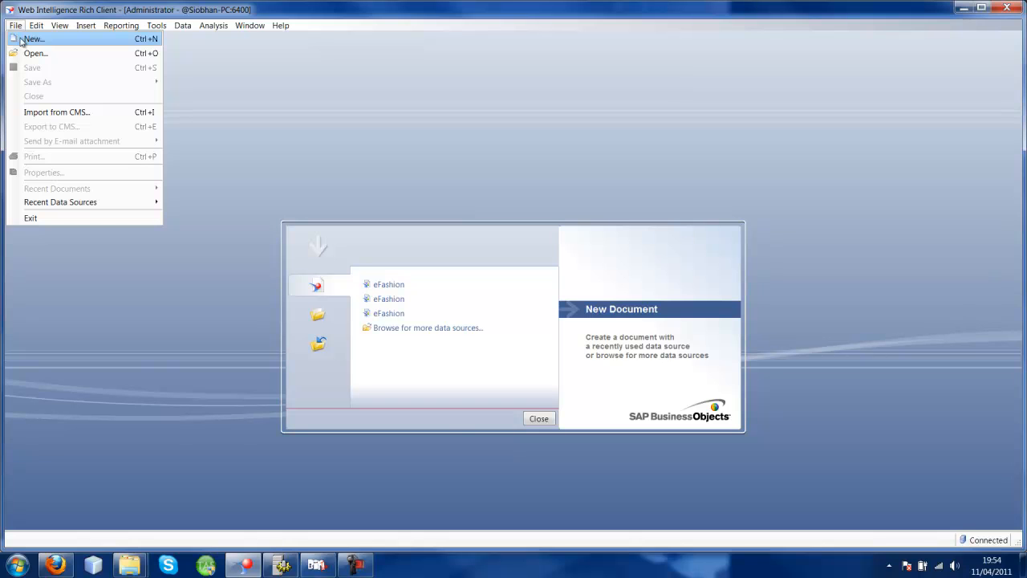
# - Create a new document based on the eFashion universe in the webi universes folder
pyautogui.click(23, 42)
pyautogui.click(540, 340)
pyautogui.click(420, 263)
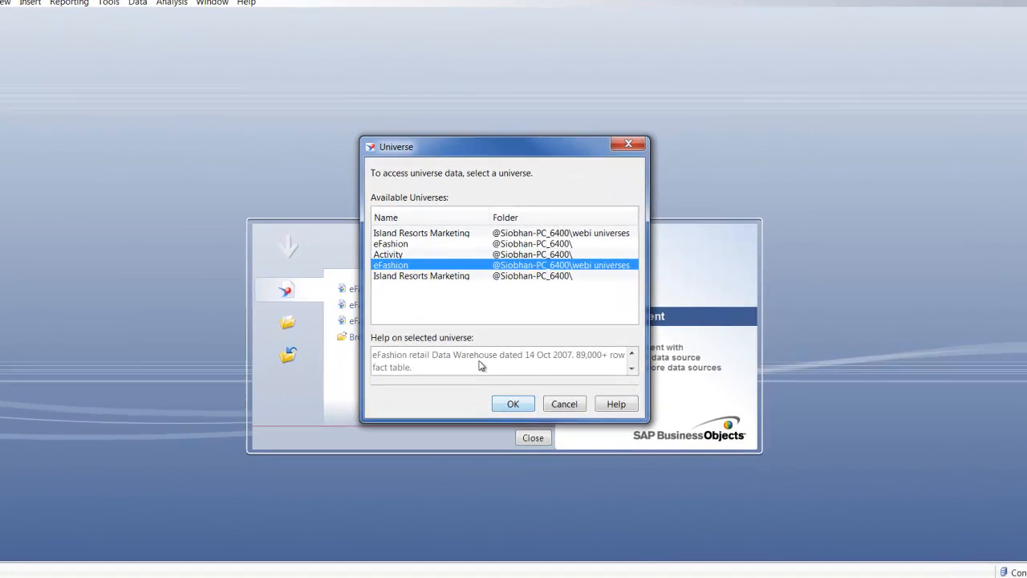
pyautogui.click(512, 404)
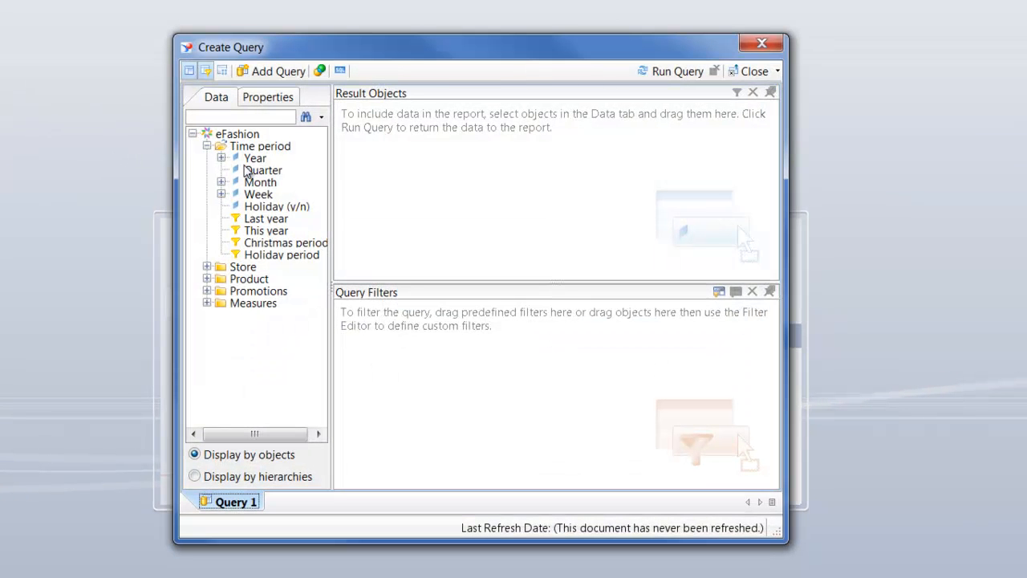
# - Add the Year, Quarter and Month objects from the Time period class to the query's result objects
pyautogui.click(252, 160)
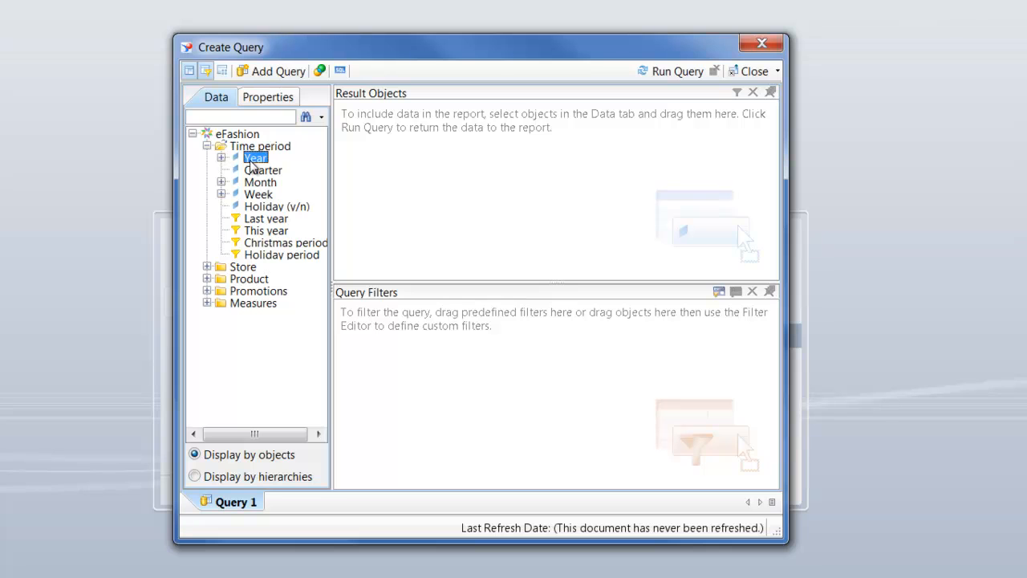
pyautogui.keyDown('ctrl'); pyautogui.click(262, 170); pyautogui.keyUp('ctrl')
pyautogui.keyDown('ctrl'); pyautogui.click(260, 183); pyautogui.keyUp('ctrl')
pyautogui.moveTo(259, 183); pyautogui.dragTo(506, 200)
# - Add Store name and Sales revenue to the result objects and run the query
pyautogui.click(207, 266)
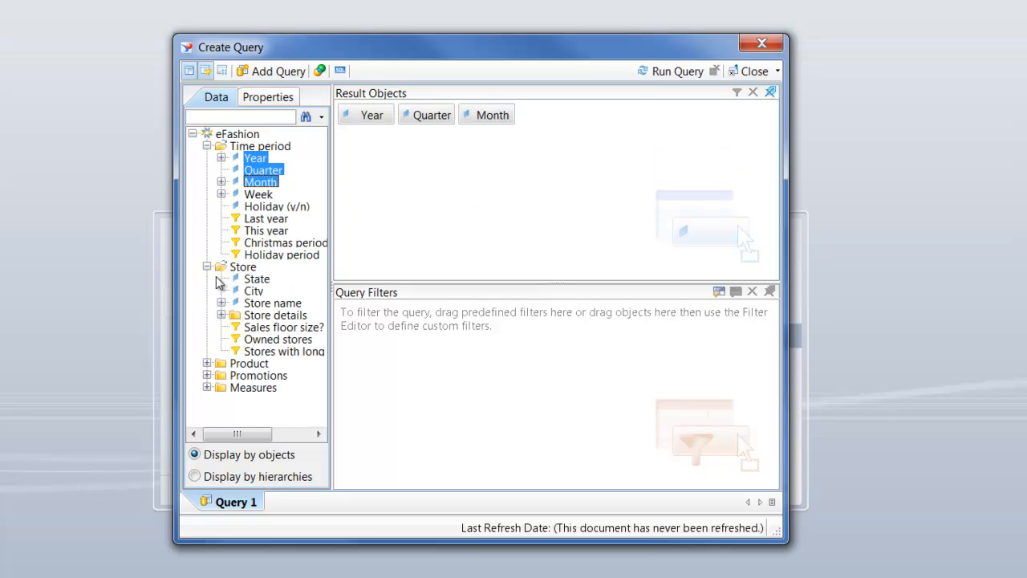
pyautogui.moveTo(262, 306); pyautogui.dragTo(566, 211)
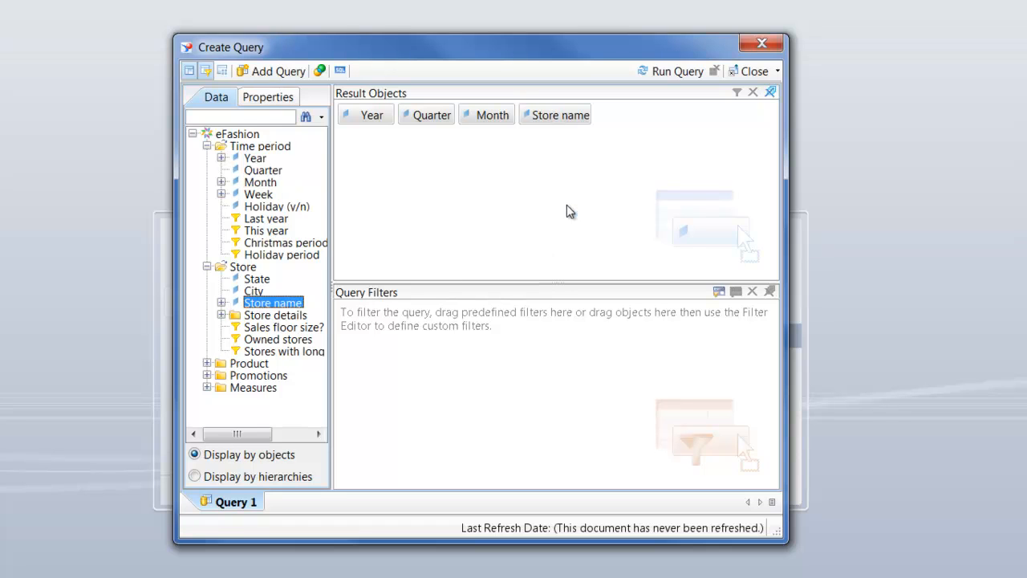
pyautogui.click(207, 388)
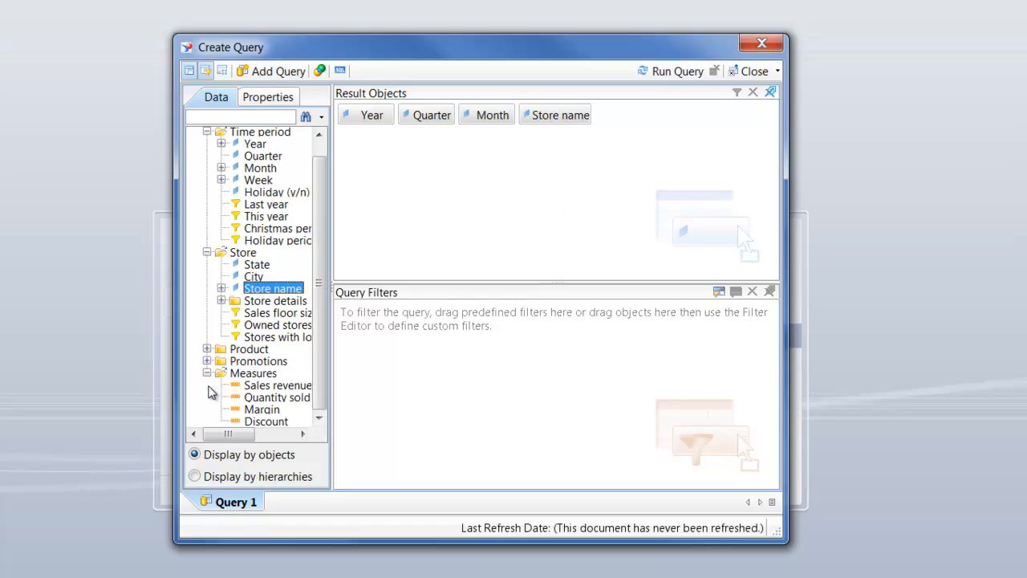
pyautogui.moveTo(265, 387); pyautogui.dragTo(630, 153)
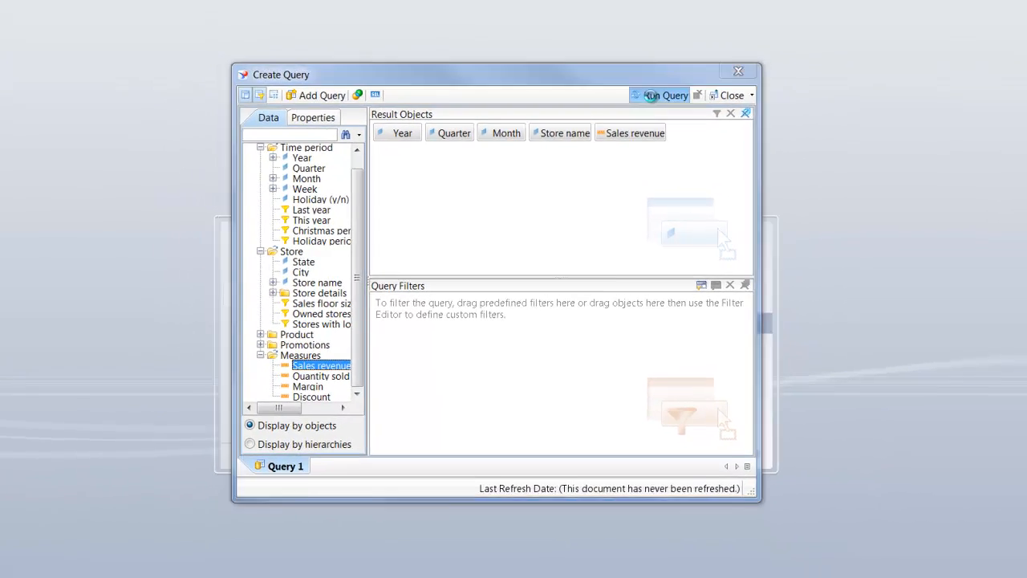
pyautogui.click(650, 96)
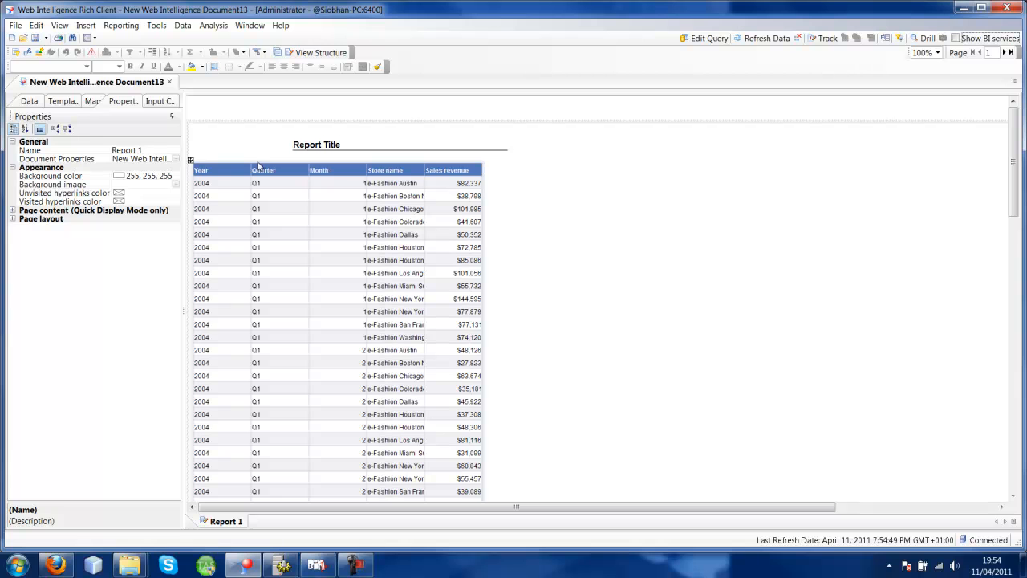
# - Remove the default table and the Report Title cell to leave a blank report
pyautogui.click(29, 102)
pyautogui.moveTo(294, 162); pyautogui.dragTo(69, 179)
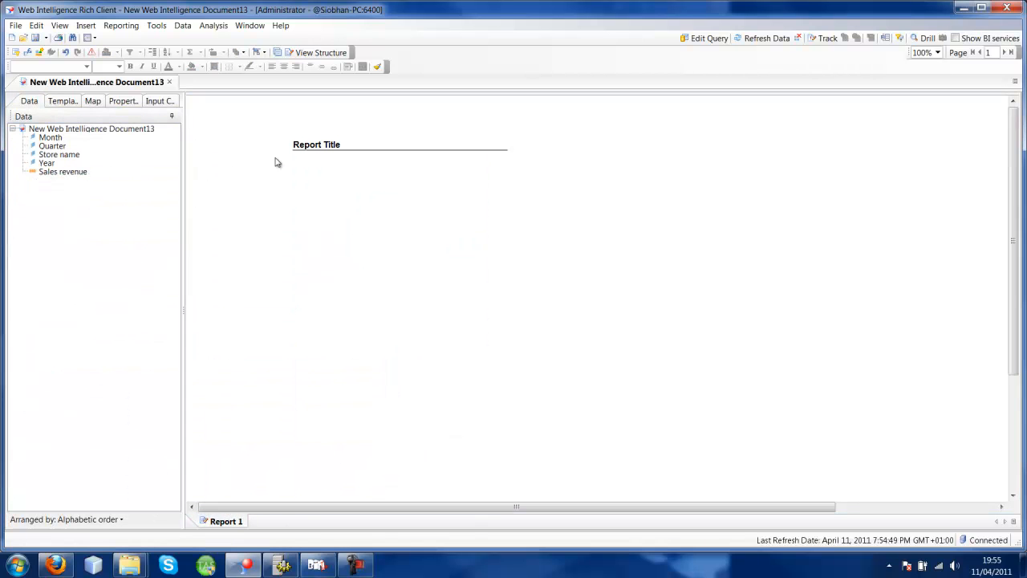
pyautogui.moveTo(294, 128); pyautogui.dragTo(113, 164)
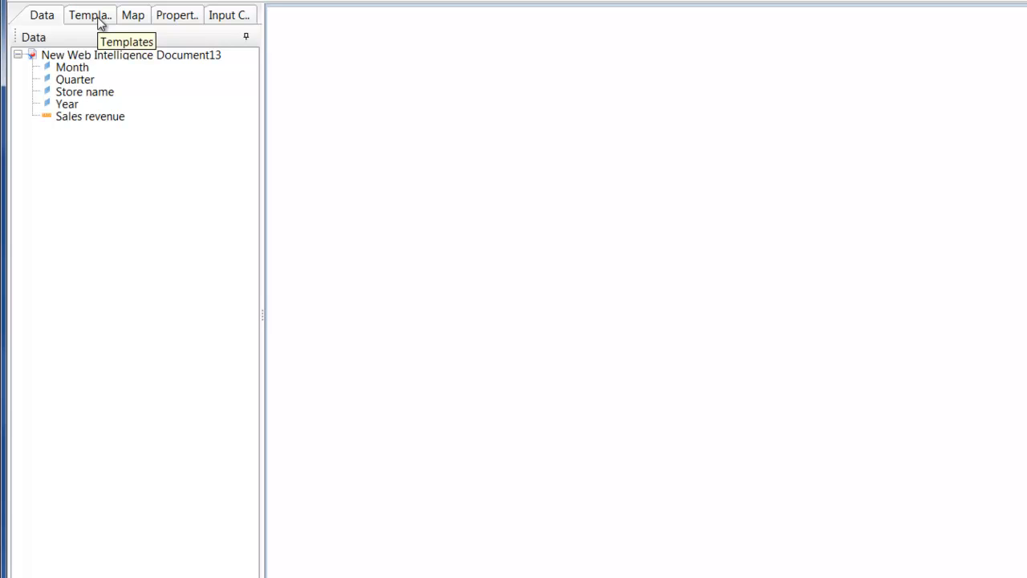
# - Examine the chart templates available under the Bar, Line, Area, Pie and Radar categories
pyautogui.click(97, 17)
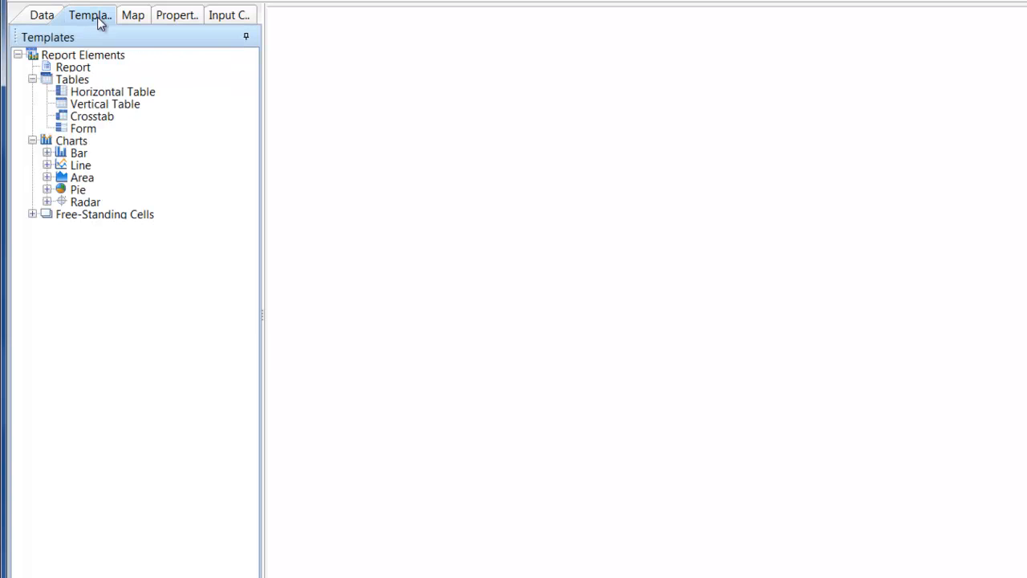
pyautogui.click(46, 153)
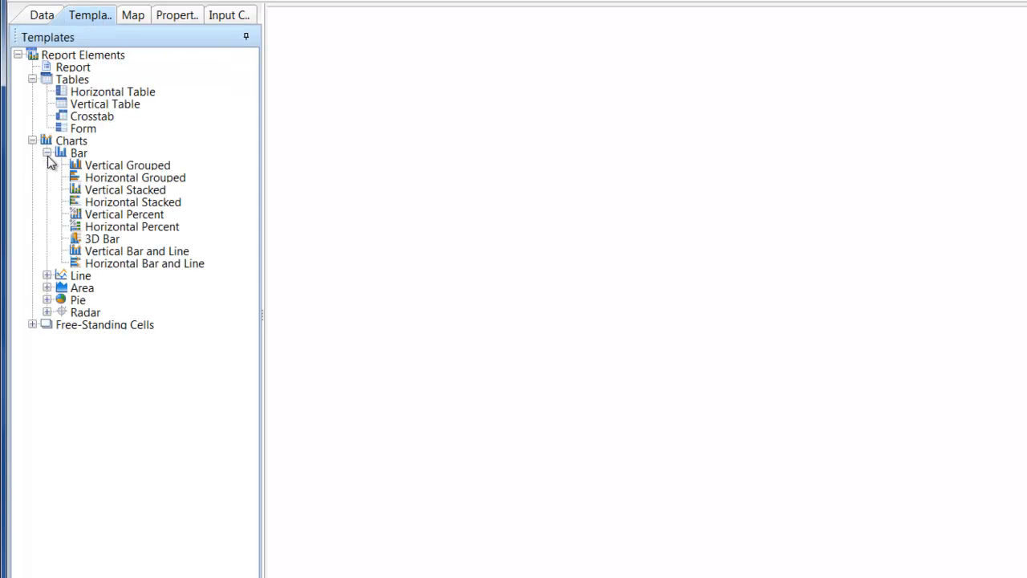
pyautogui.click(47, 275)
pyautogui.click(47, 386)
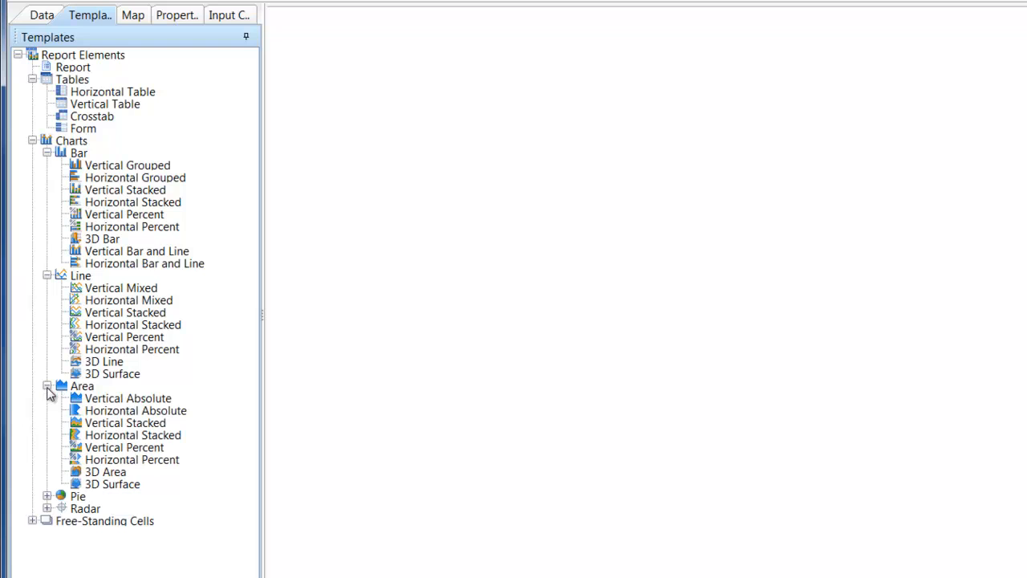
pyautogui.click(47, 496)
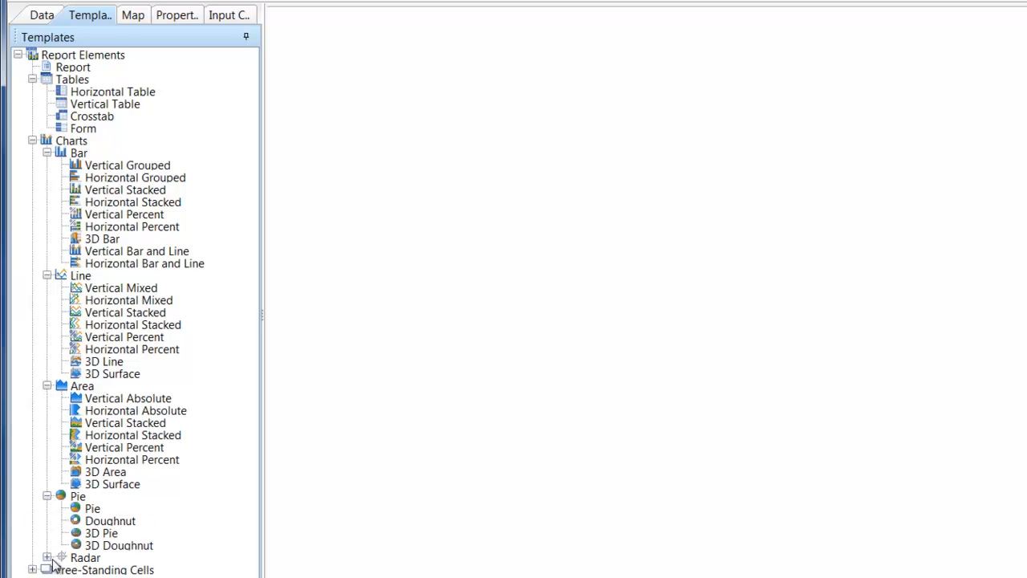
pyautogui.click(48, 557)
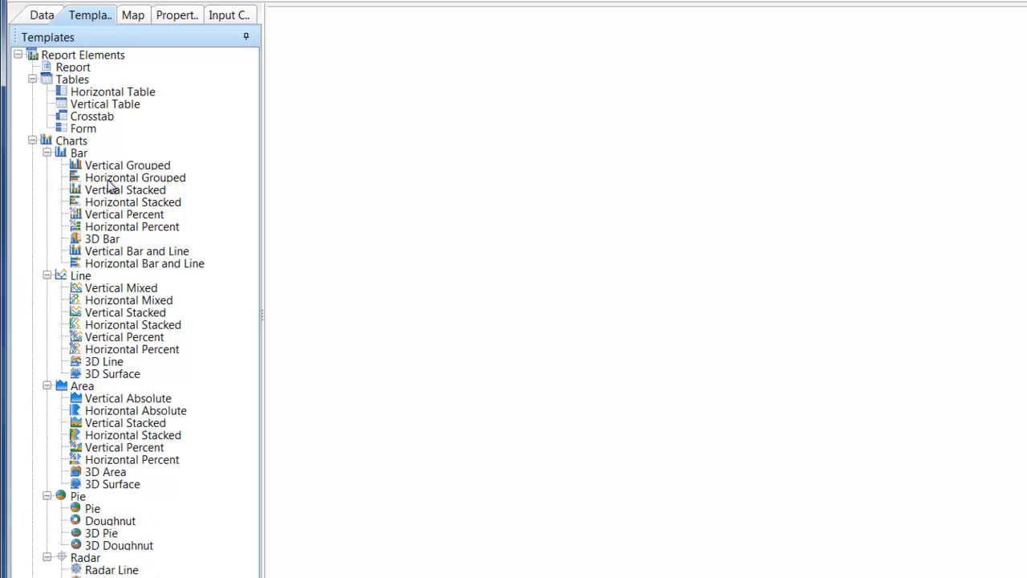
# - Place a Vertical Mixed line chart on the blank report and enlarge it to about 861 by 292 px
pyautogui.click(104, 300)
pyautogui.moveTo(101, 289); pyautogui.dragTo(360, 154)
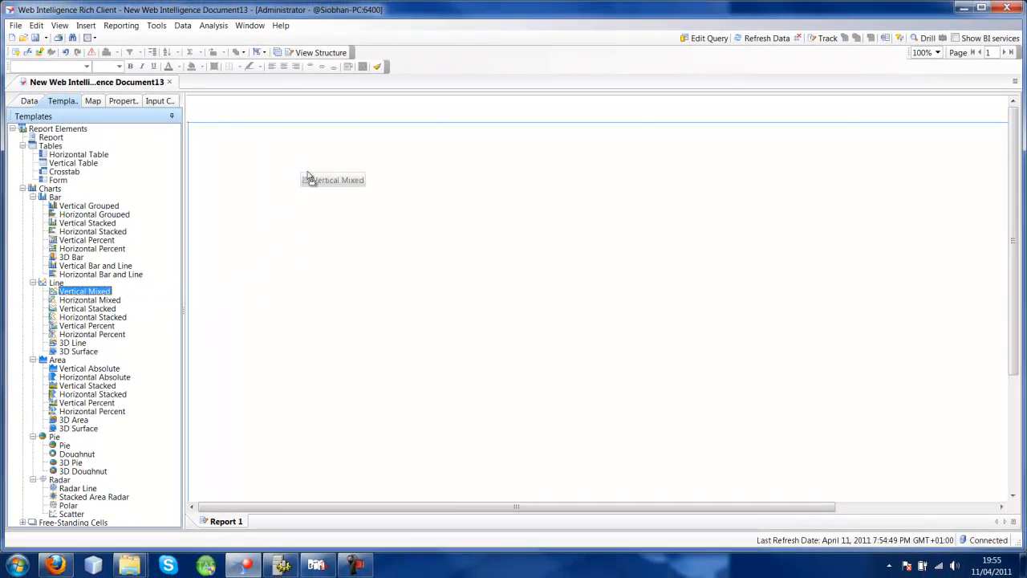
pyautogui.moveTo(307, 176); pyautogui.dragTo(270, 174)
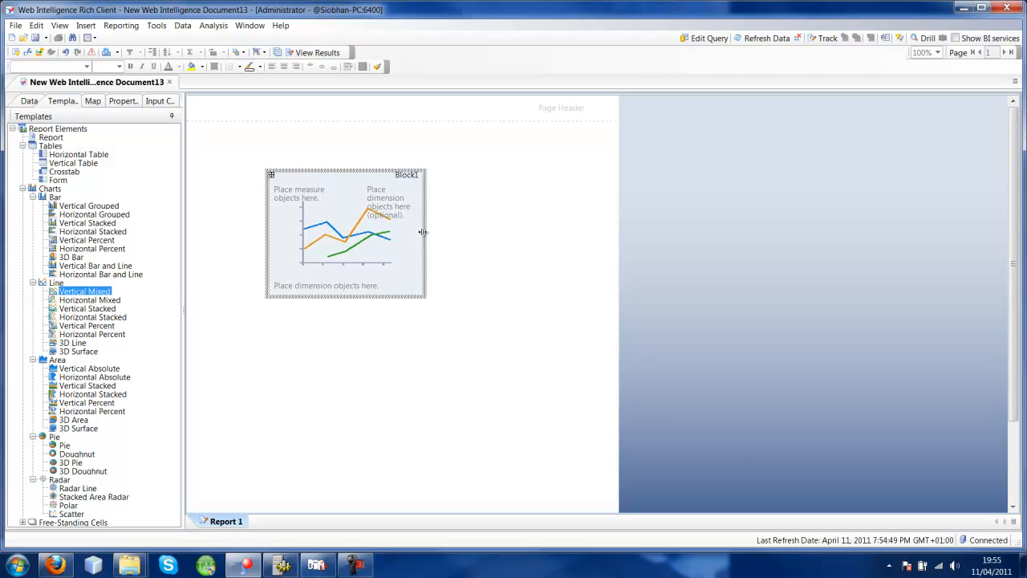
pyautogui.moveTo(423, 232); pyautogui.dragTo(731, 241)
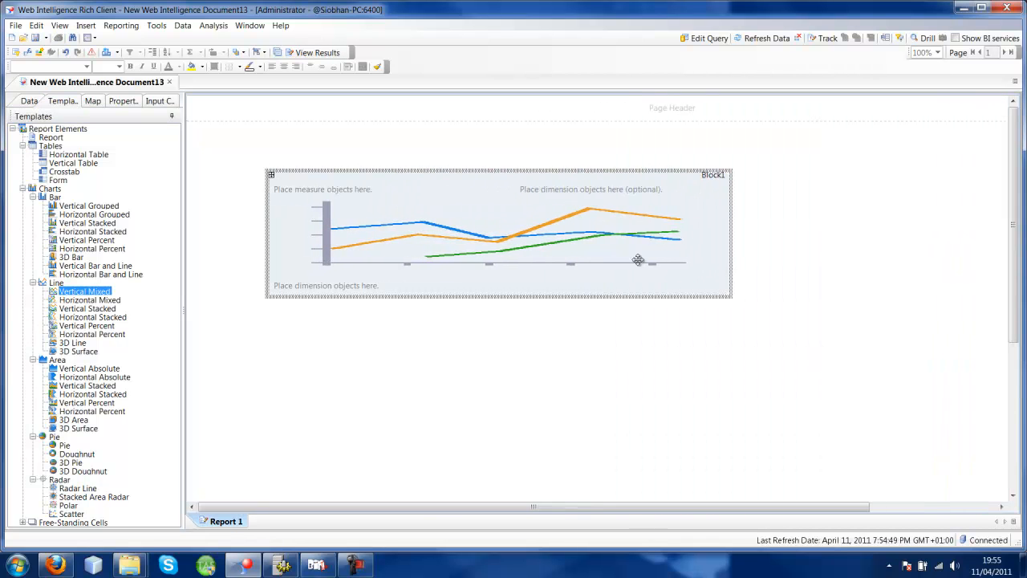
pyautogui.moveTo(385, 296); pyautogui.dragTo(387, 330)
pyautogui.click(224, 196)
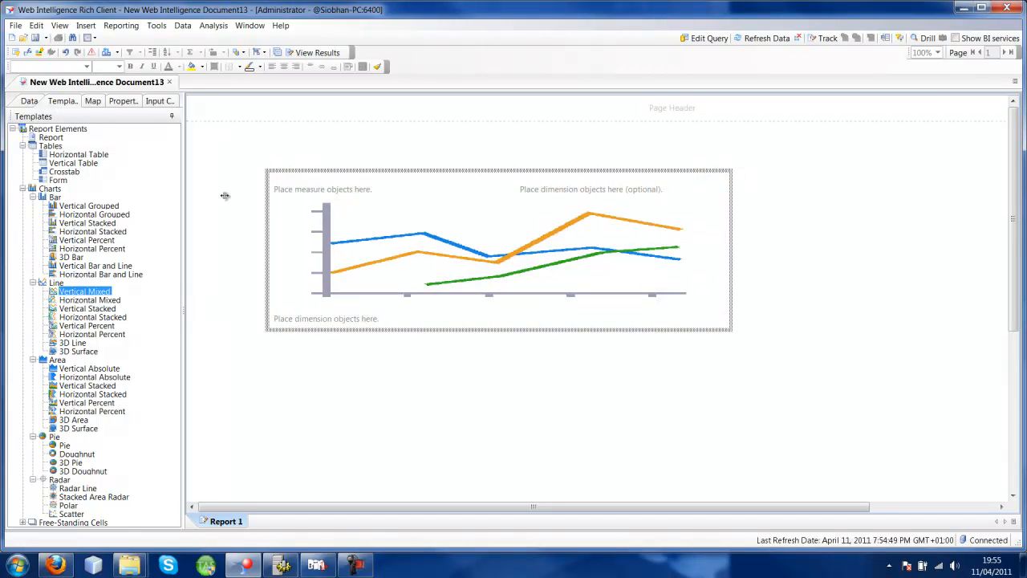
# - Assign Sales revenue as the chart's measure and Month as its main dimension, and show the report results
pyautogui.click(29, 101)
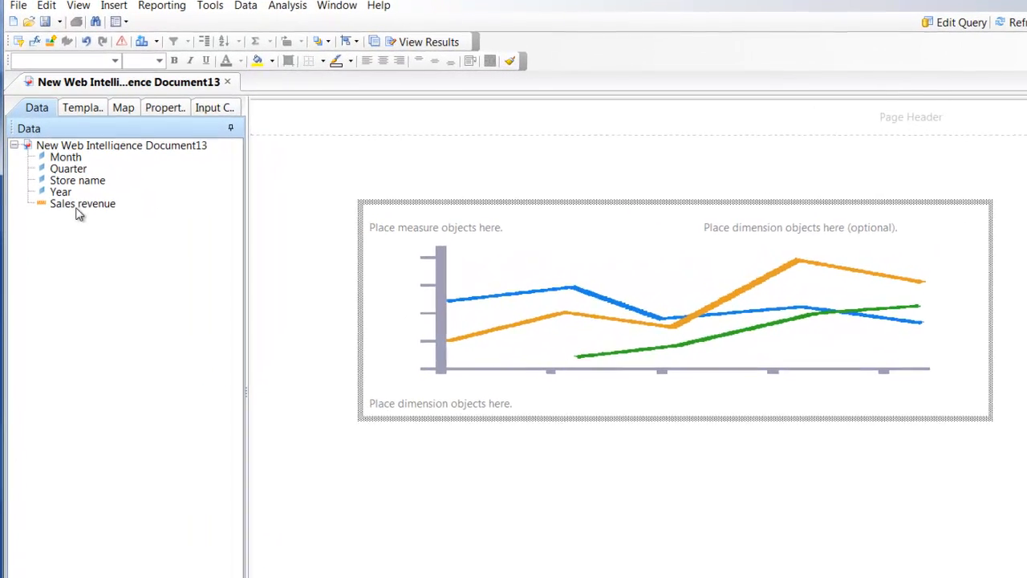
pyautogui.moveTo(95, 209); pyautogui.dragTo(419, 242)
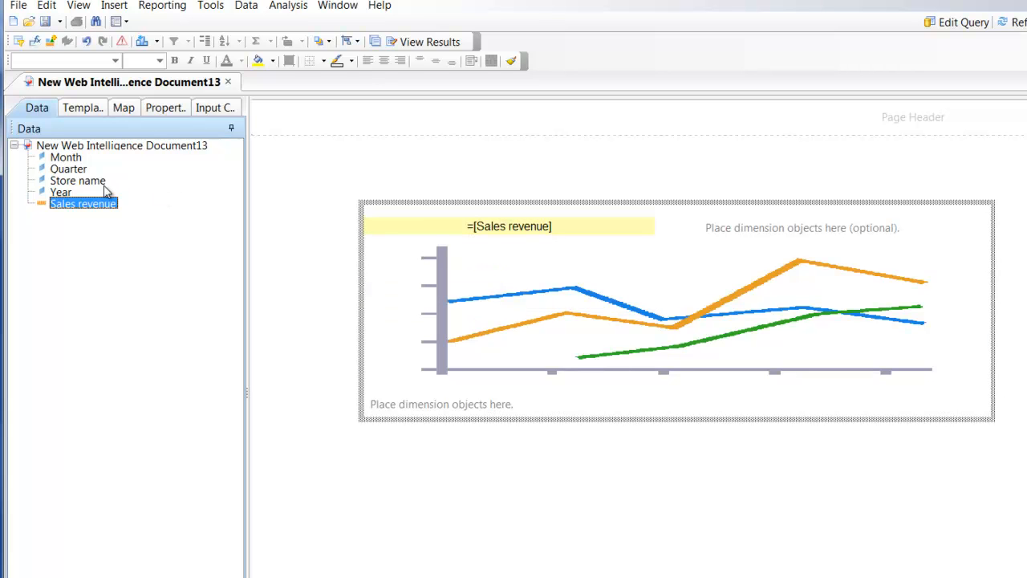
pyautogui.moveTo(69, 157); pyautogui.dragTo(401, 394)
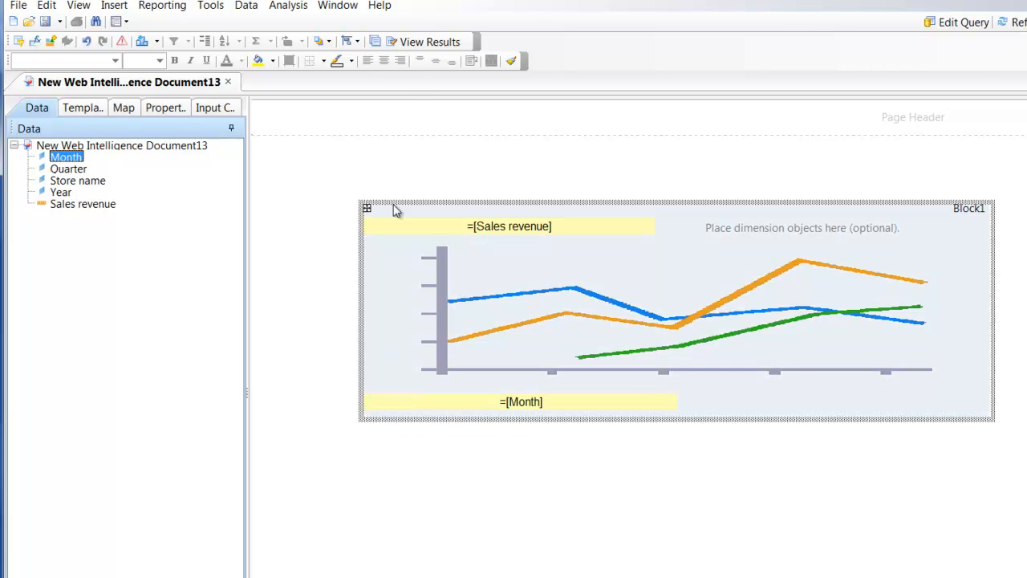
pyautogui.click(422, 41)
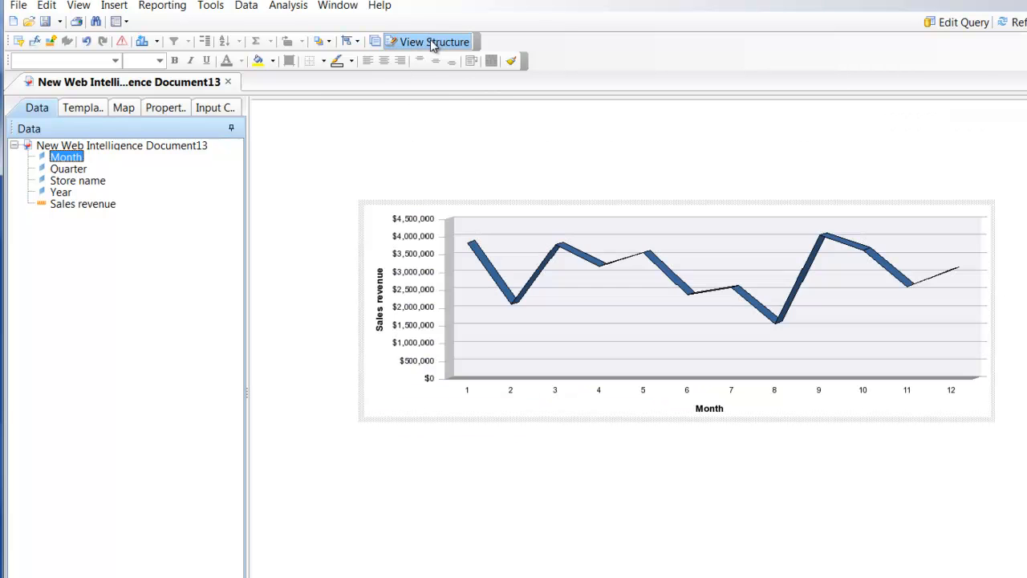
# - Turn off the 3D Look in the line chart's display properties
pyautogui.click(568, 309)
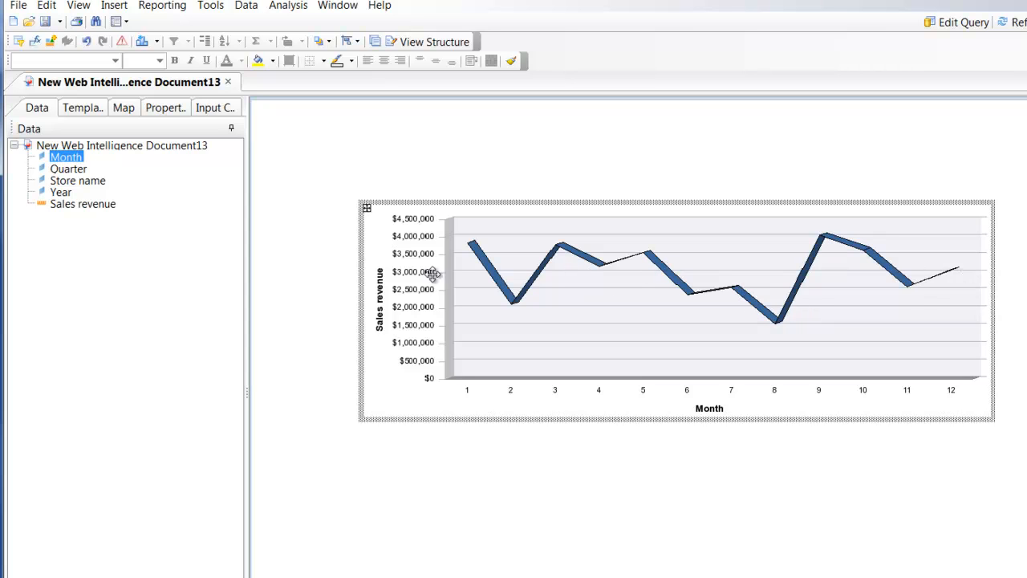
pyautogui.click(164, 109)
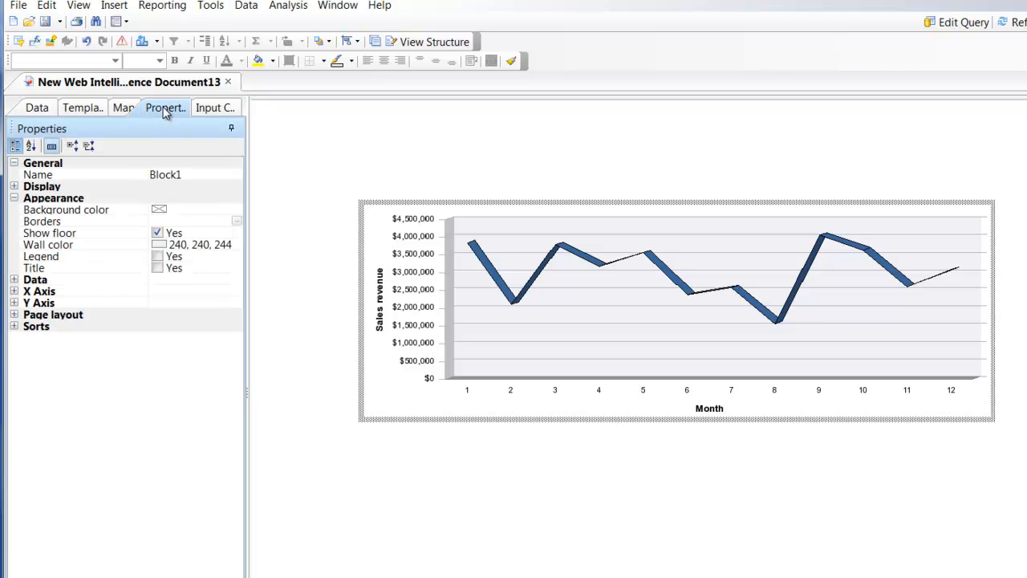
pyautogui.click(14, 186)
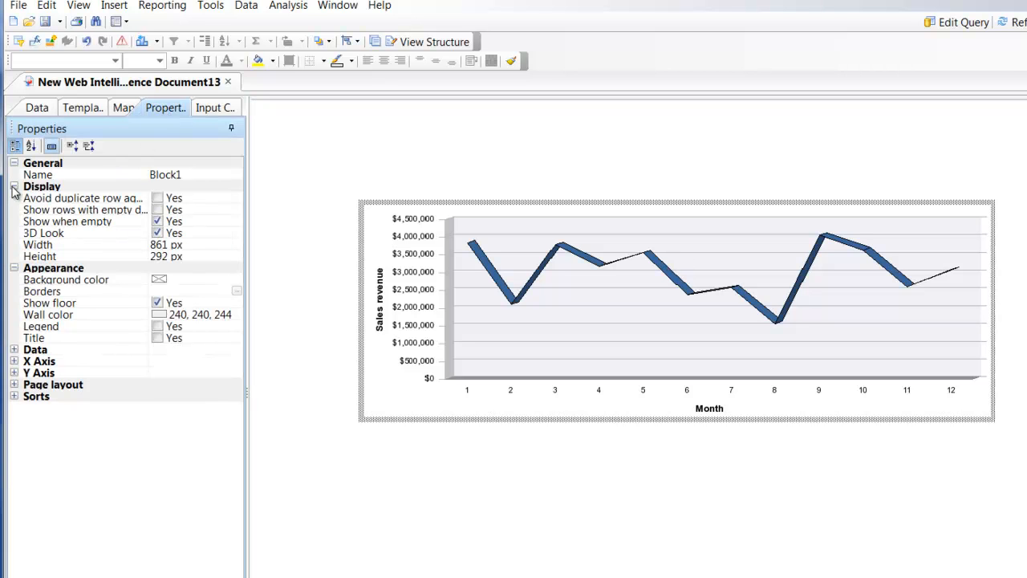
pyautogui.click(158, 233)
pyautogui.click(157, 233)
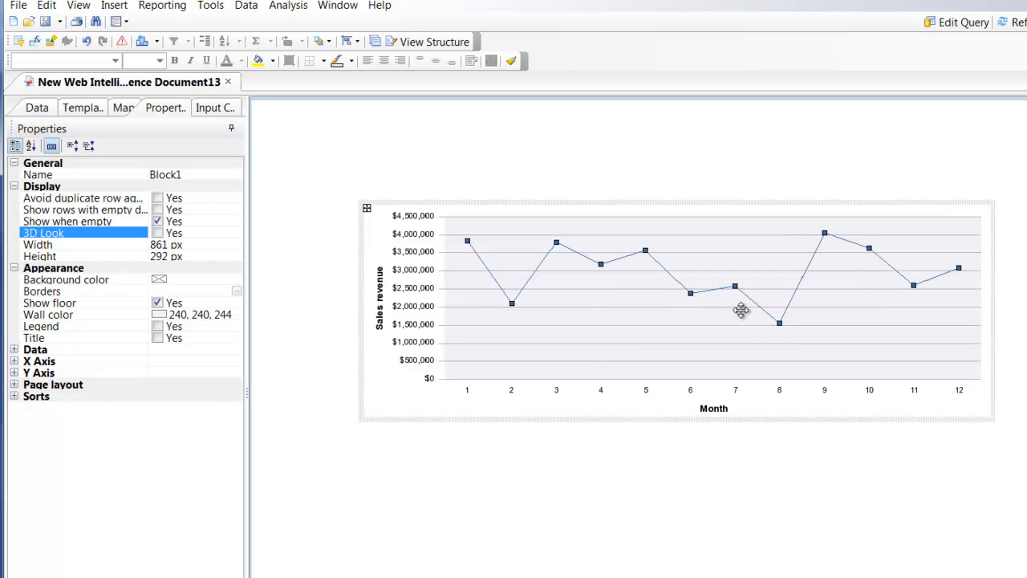
pyautogui.click(823, 294)
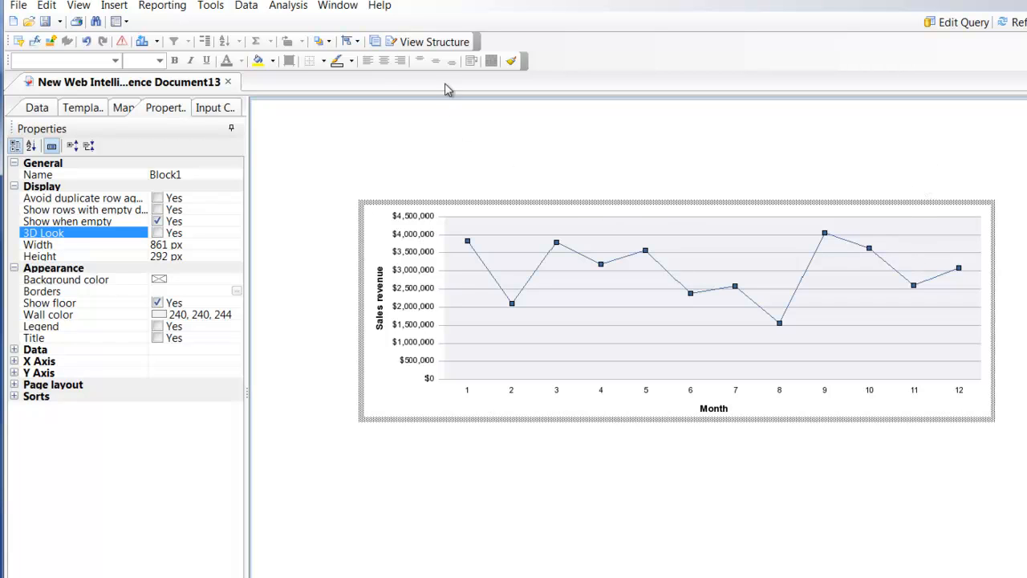
# - Add Year as the chart's optional dimension in the report structure and show the results again
pyautogui.click(435, 46)
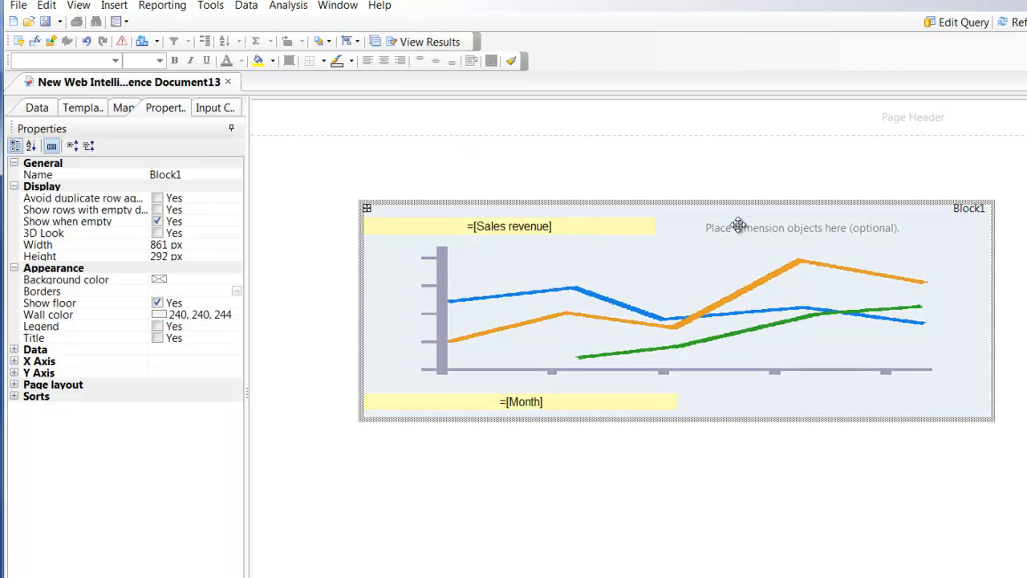
pyautogui.click(35, 108)
pyautogui.moveTo(58, 196); pyautogui.dragTo(750, 232)
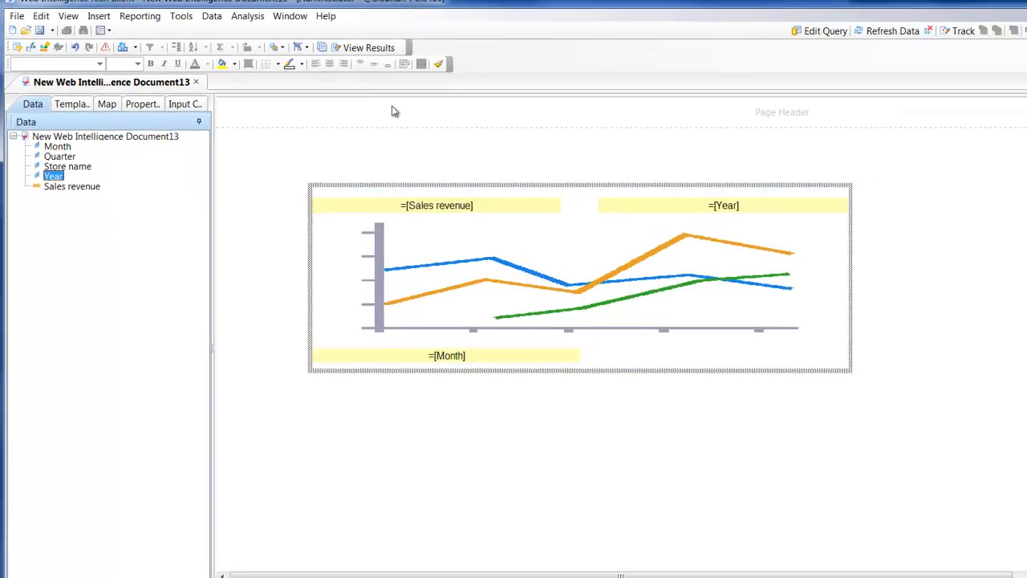
pyautogui.click(362, 50)
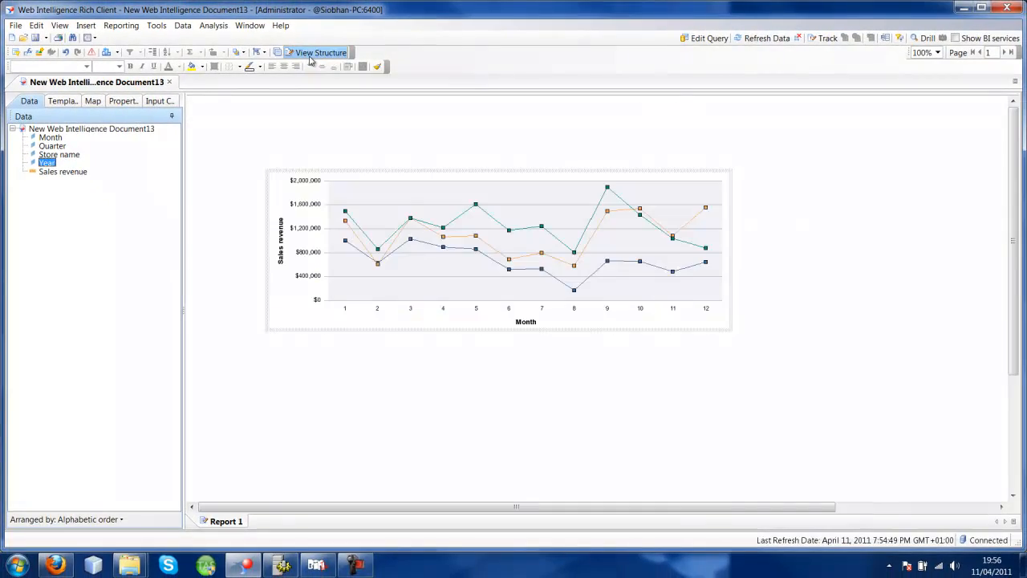
# - Enlarge the chart to about 983 by 371 px and turn on its legend
pyautogui.click(433, 229)
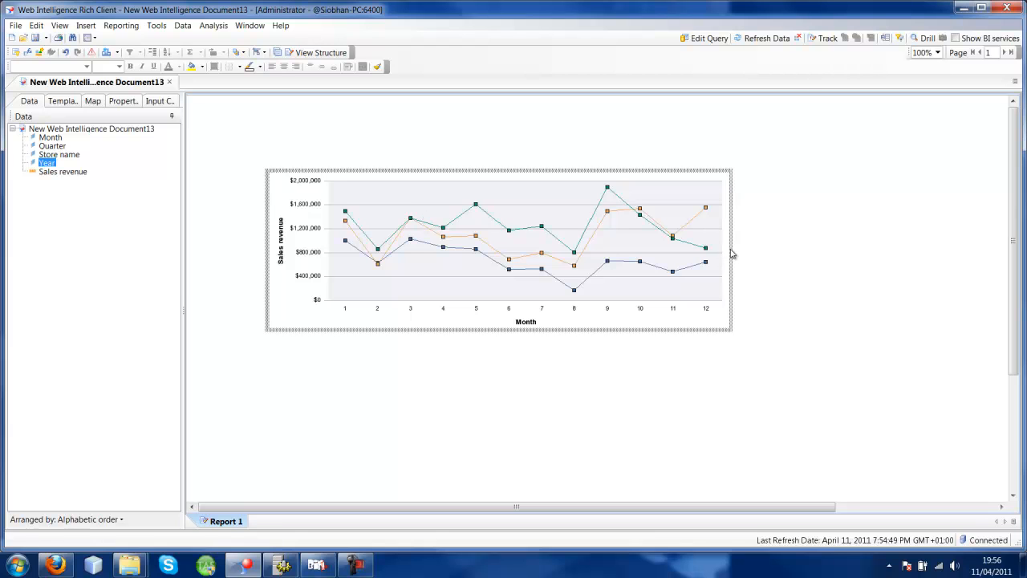
pyautogui.moveTo(728, 248); pyautogui.dragTo(791, 254)
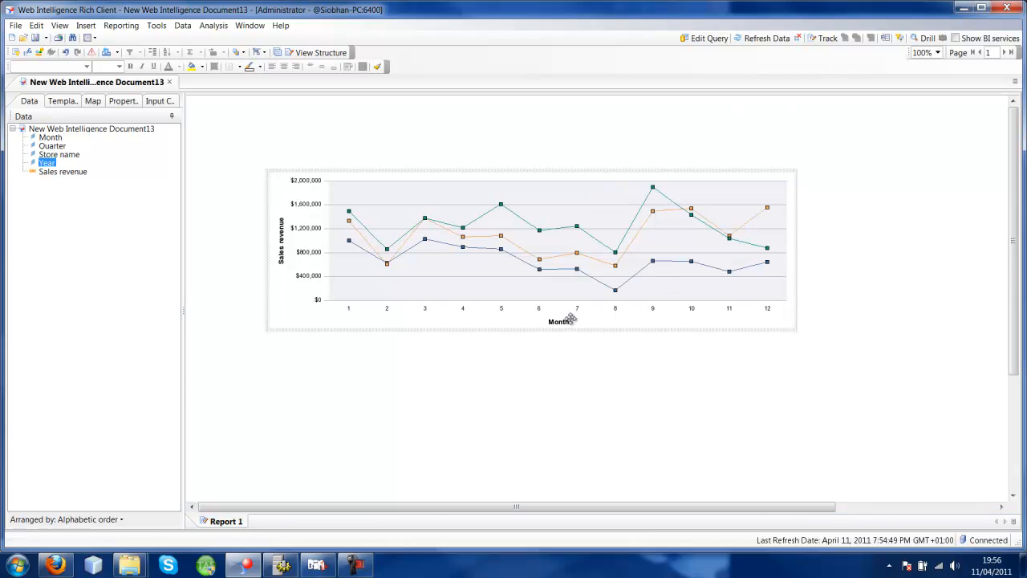
pyautogui.moveTo(509, 326); pyautogui.dragTo(503, 372)
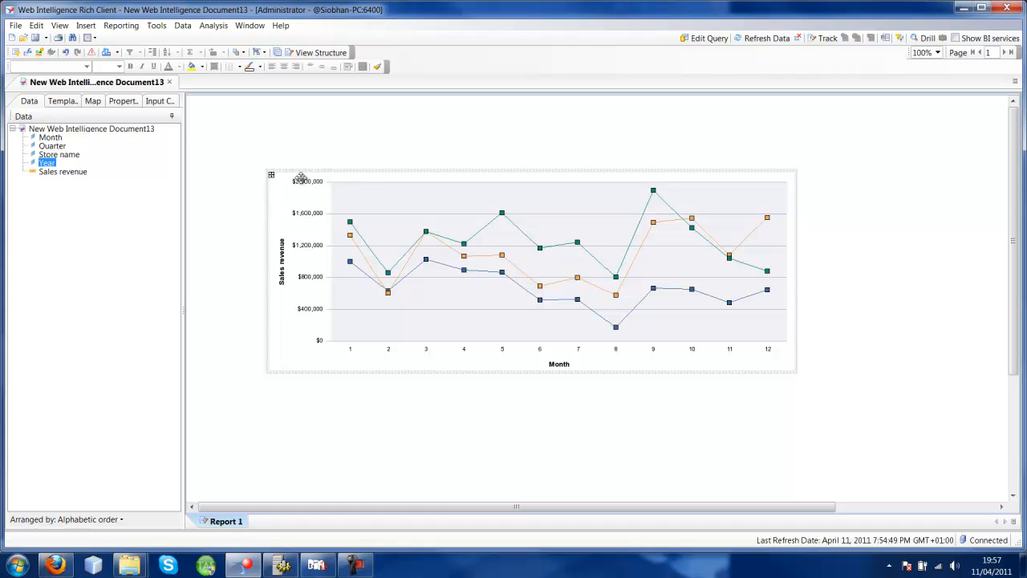
pyautogui.click(122, 102)
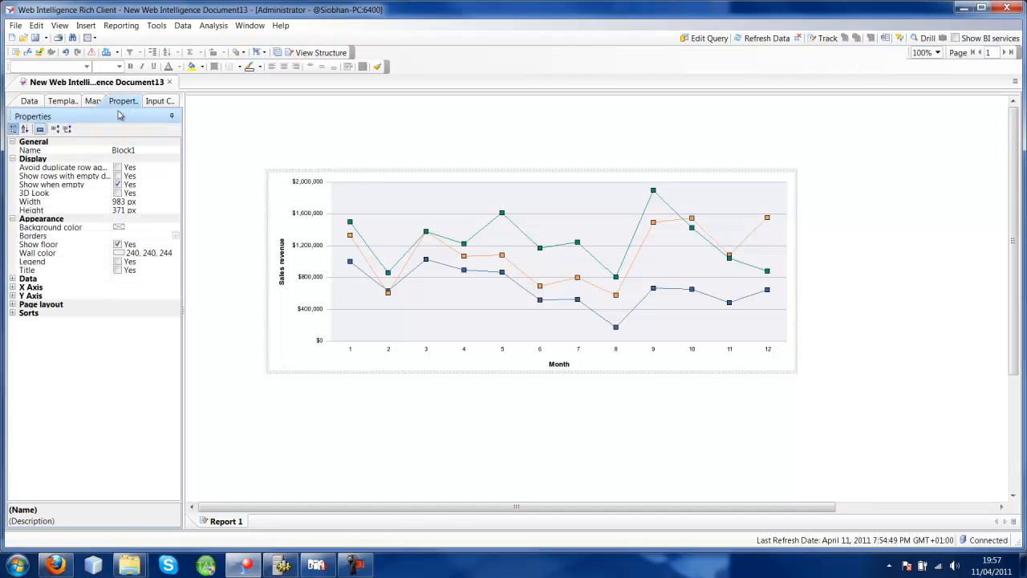
pyautogui.click(117, 262)
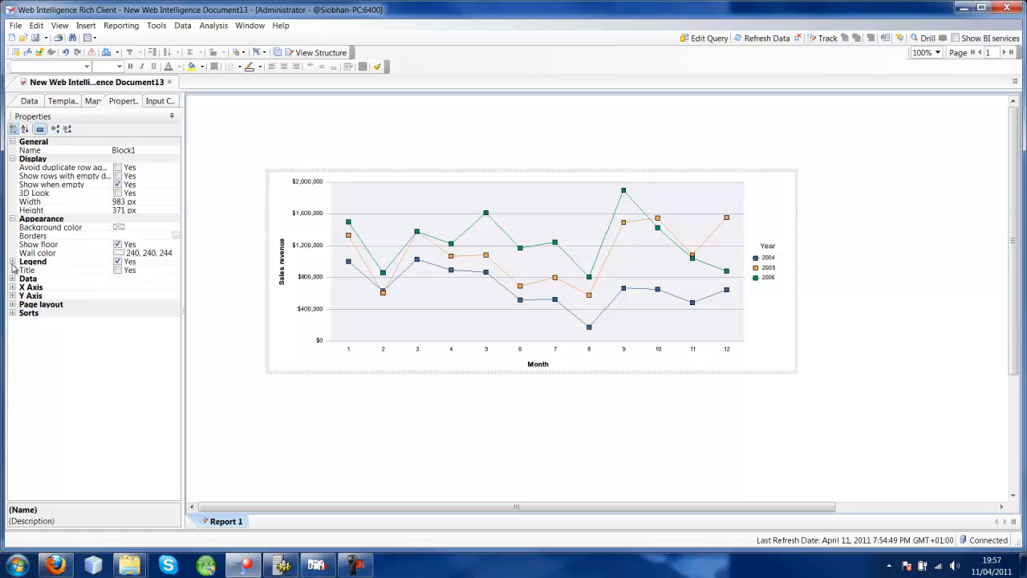
# - Try the line chart's legend in the Left and Bottom positions and return it to Right
pyautogui.click(12, 262)
pyautogui.click(142, 272)
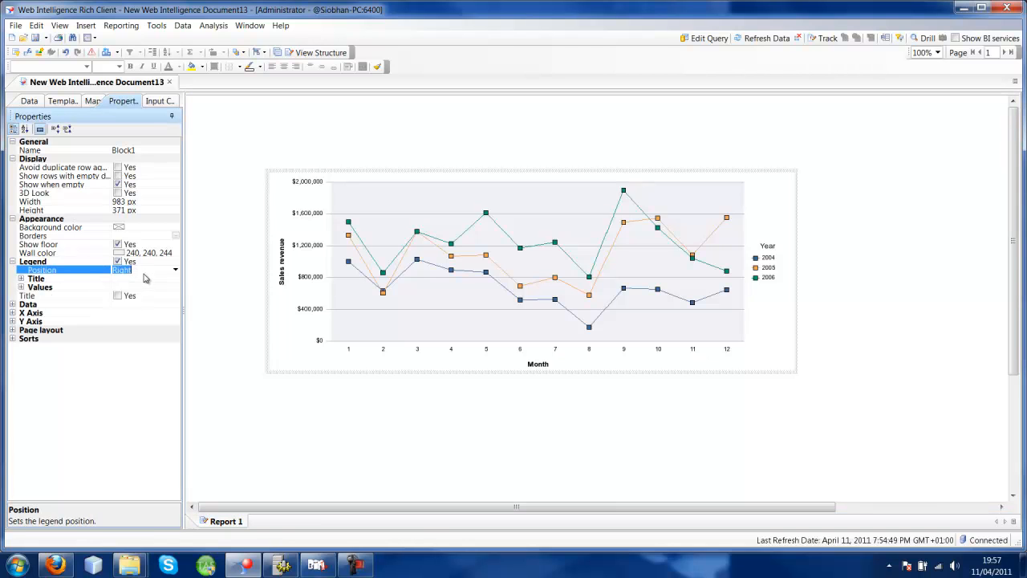
pyautogui.click(175, 271)
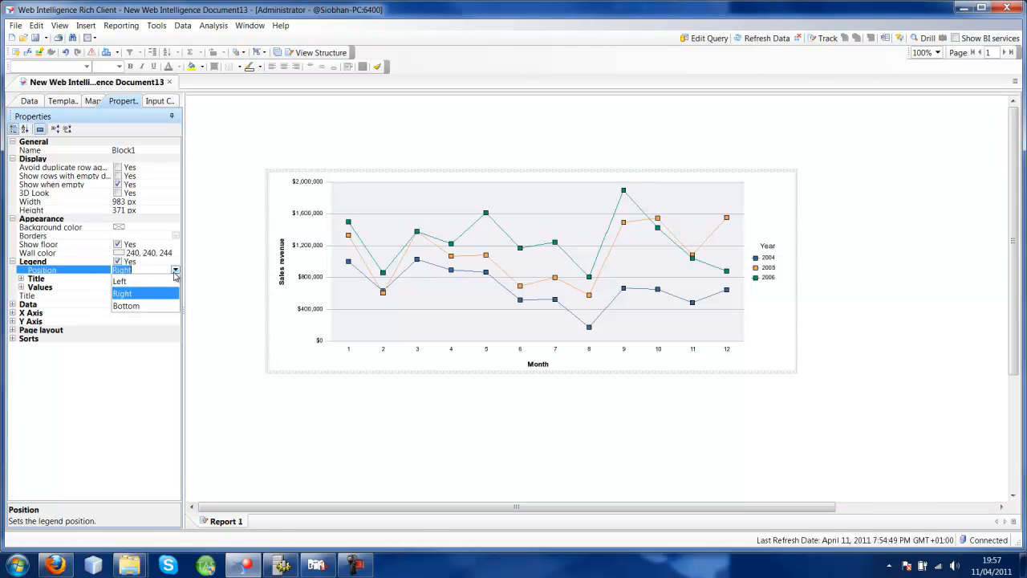
pyautogui.click(143, 282)
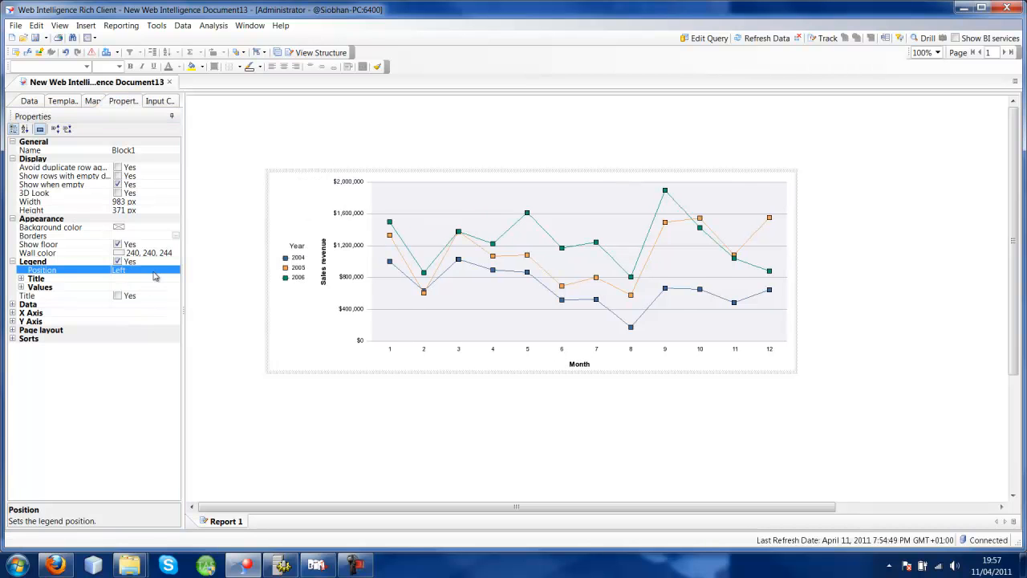
pyautogui.click(174, 271)
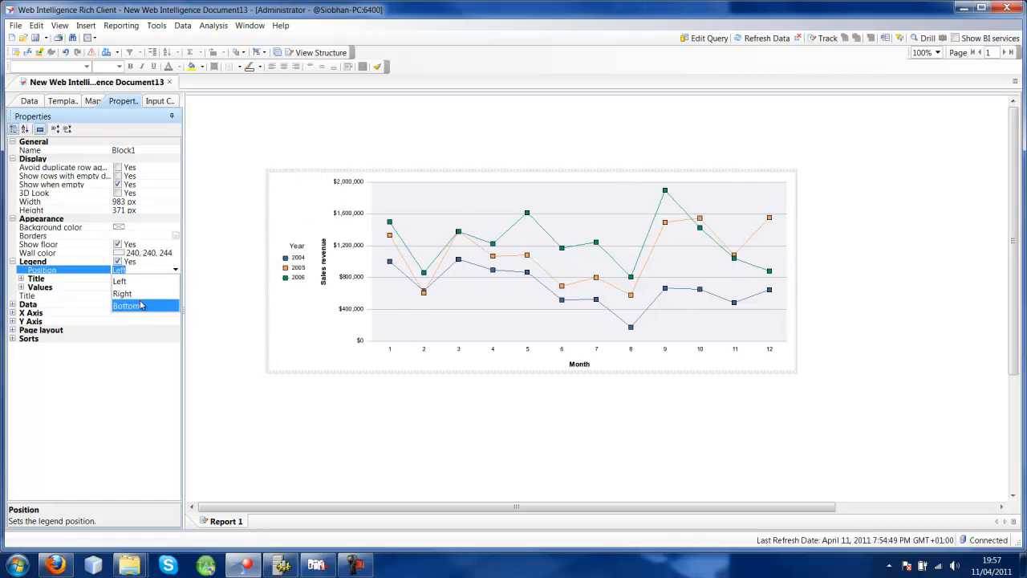
pyautogui.click(138, 301)
pyautogui.click(175, 269)
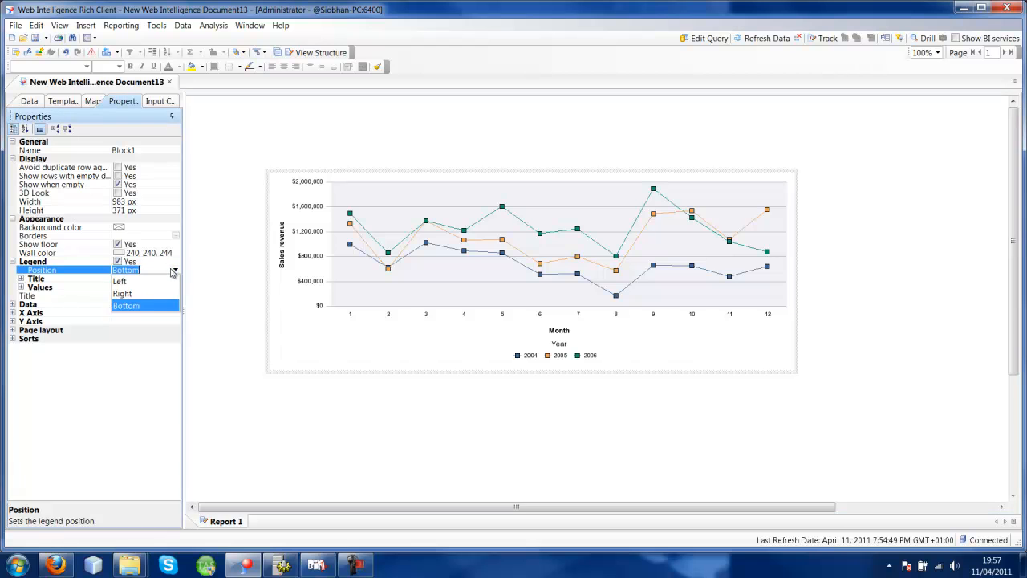
pyautogui.click(152, 295)
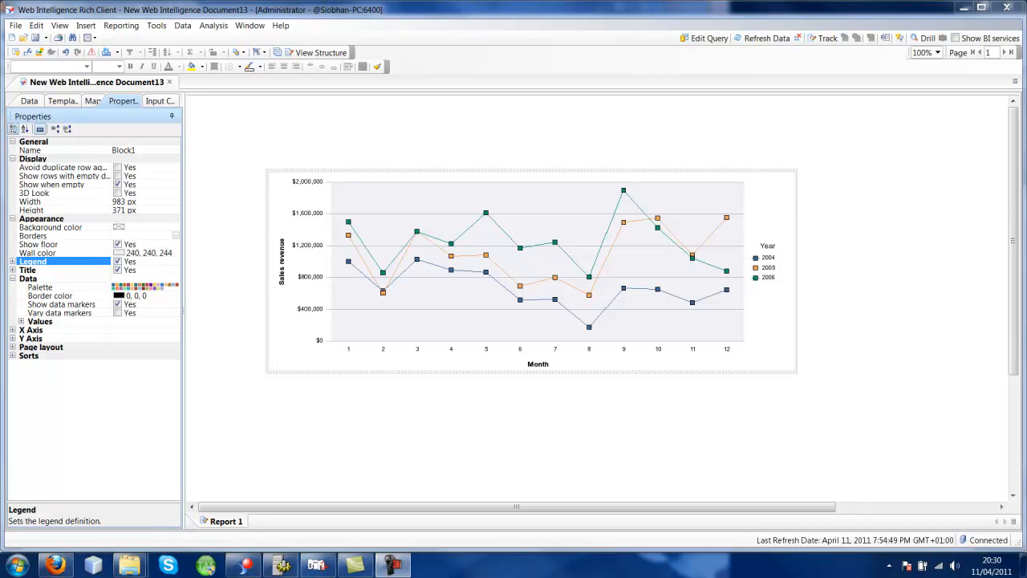
# - Start a new variable in the document and name it Revenue 2005
pyautogui.click(29, 102)
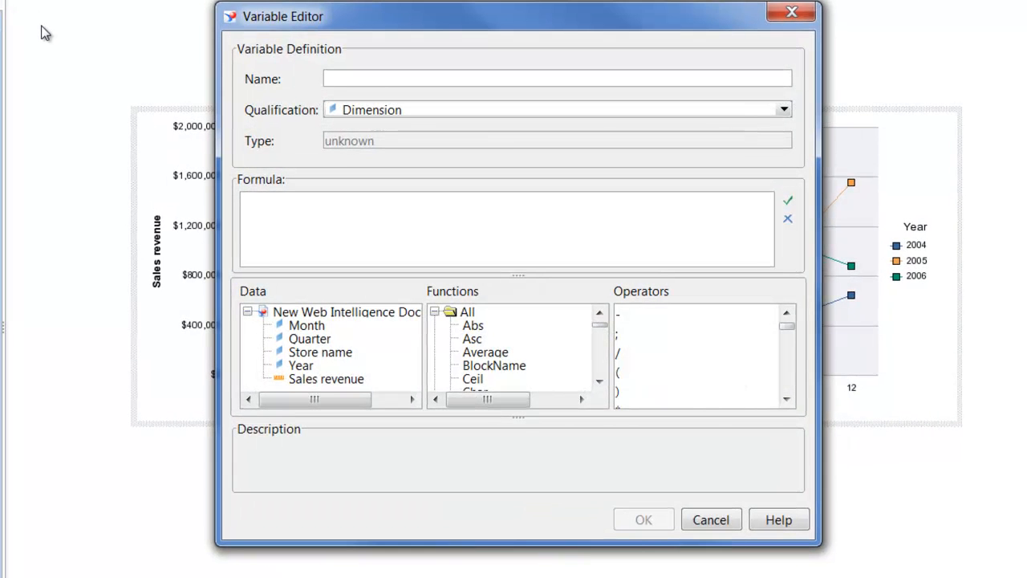
pyautogui.write('Revenue 2005')
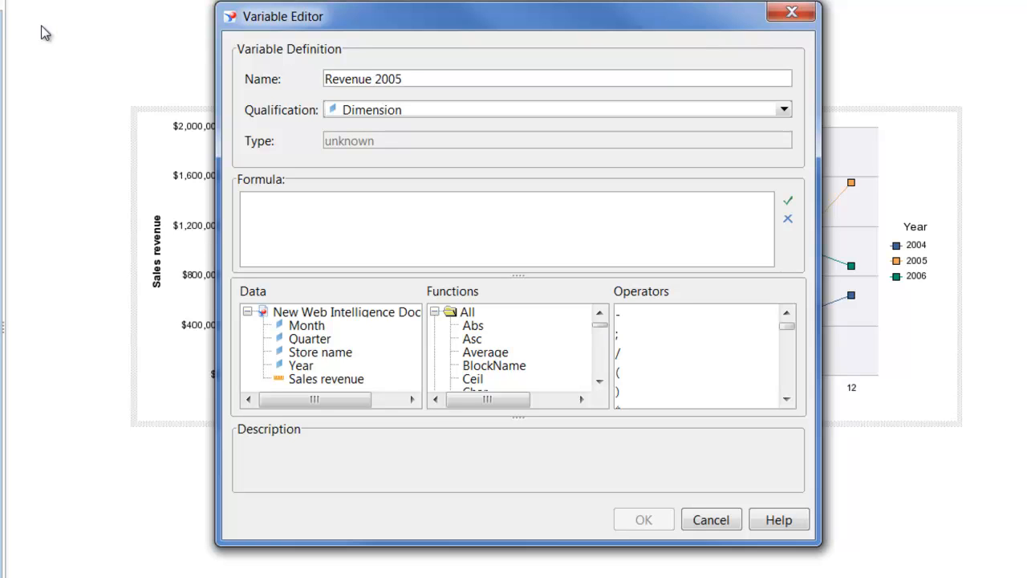
# - Enter the formula =[Sales revenue] Where([Year]="2005") for the Revenue 2005 variable
pyautogui.click(278, 222)
pyautogui.doubleClick(327, 380)
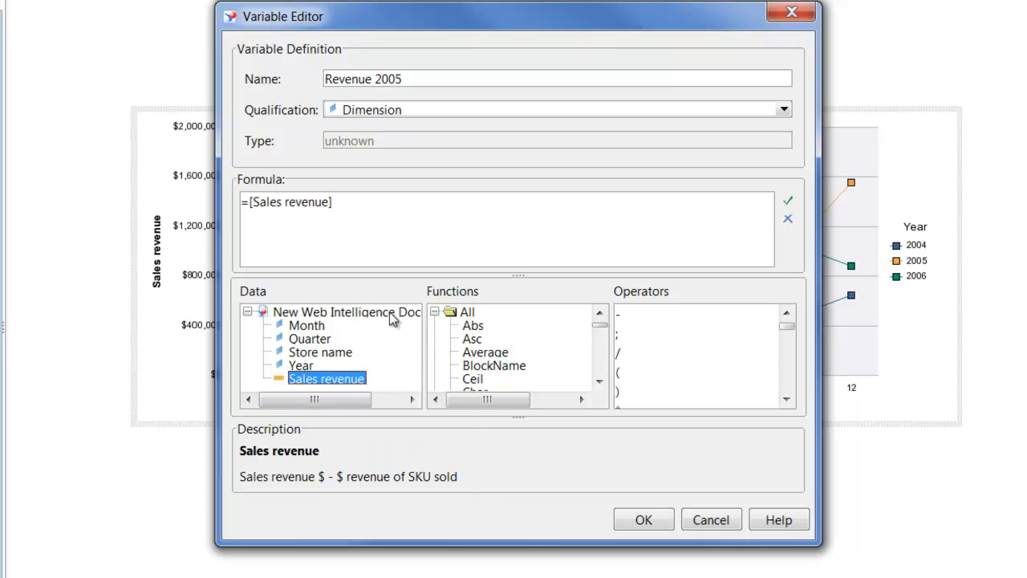
pyautogui.click(384, 226)
pyautogui.write('Whe')
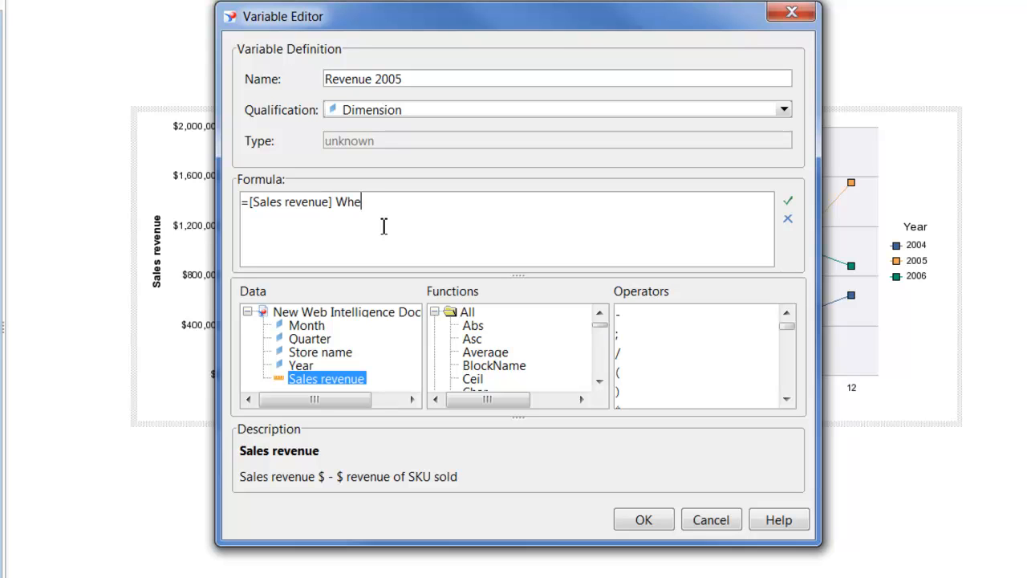
pyautogui.write('re()')
pyautogui.doubleClick(301, 365)
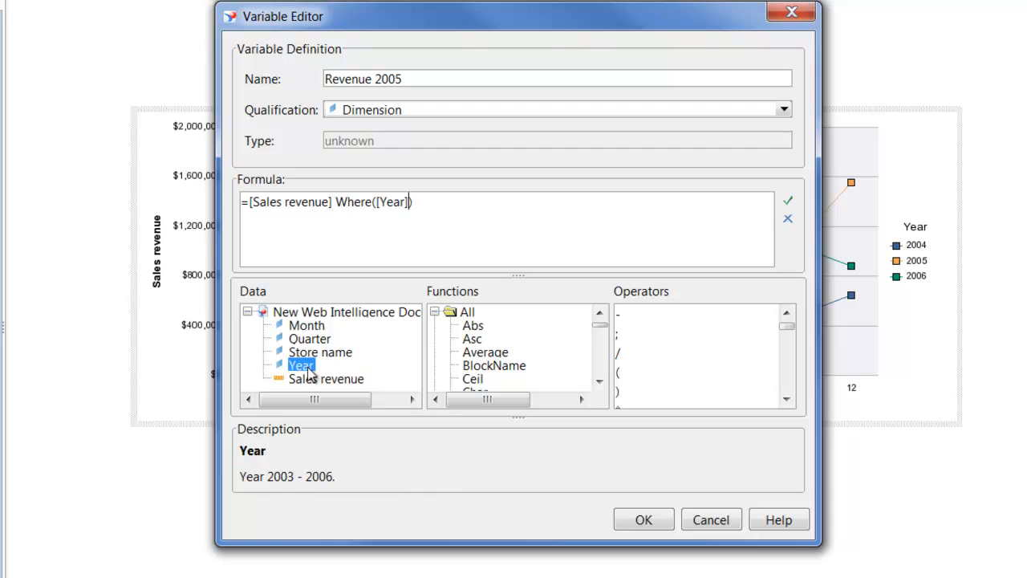
pyautogui.click(411, 201)
pyautogui.write('=')
pyautogui.write('""')
pyautogui.write('2005')
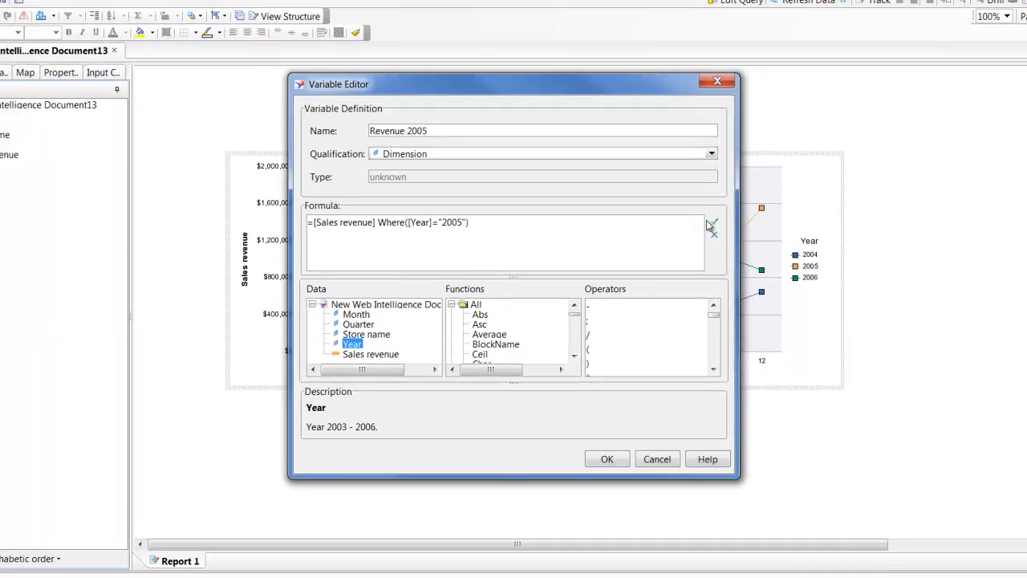
# - Qualify the Revenue 2005 variable as a Measure and save it
pyautogui.click(711, 225)
pyautogui.click(598, 300)
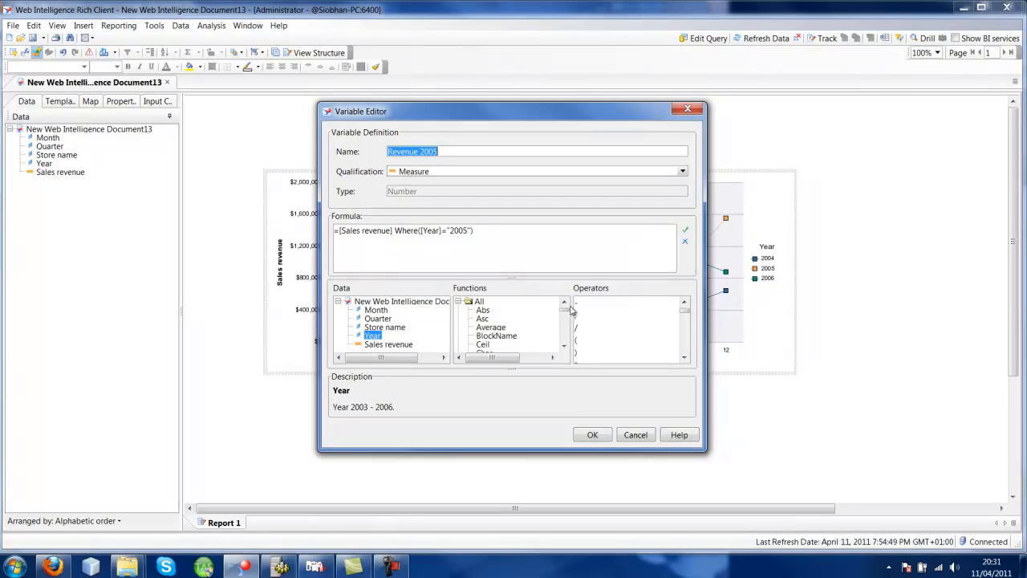
pyautogui.click(596, 437)
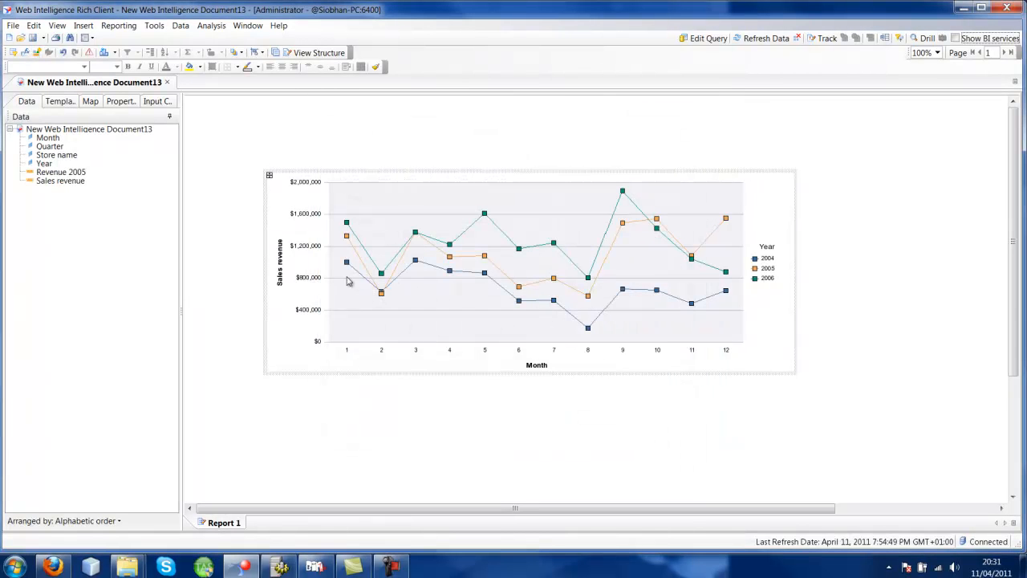
# - Duplicate the Revenue 2005 variable and rename the copy Revenue 2006
pyautogui.click(61, 174)
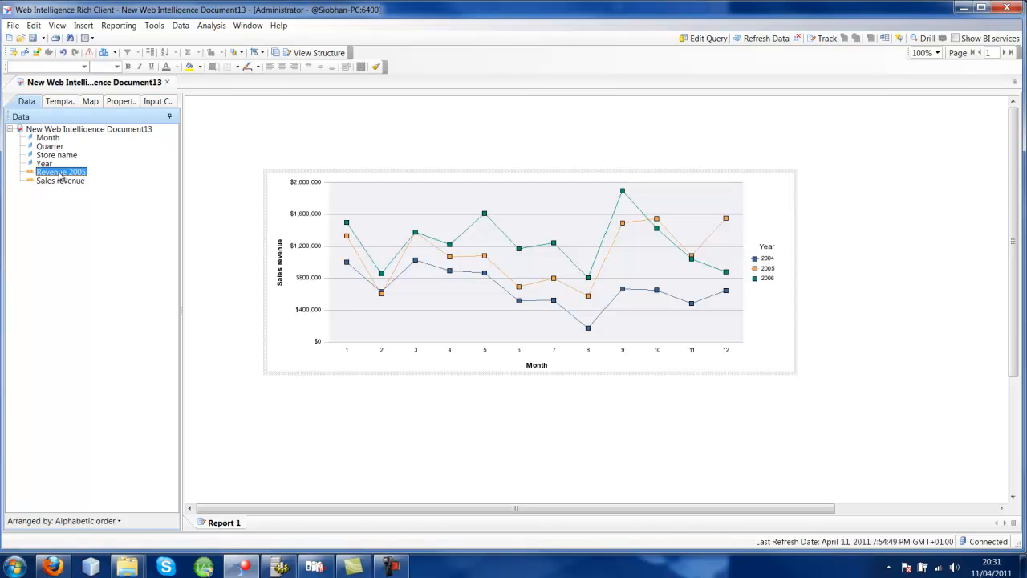
pyautogui.rightClick(58, 174)
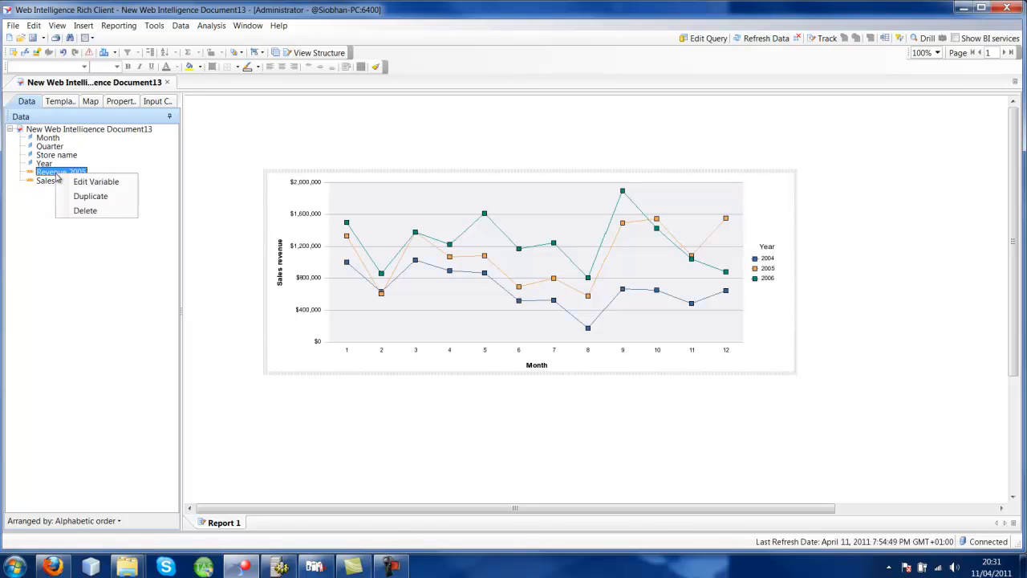
pyautogui.click(86, 195)
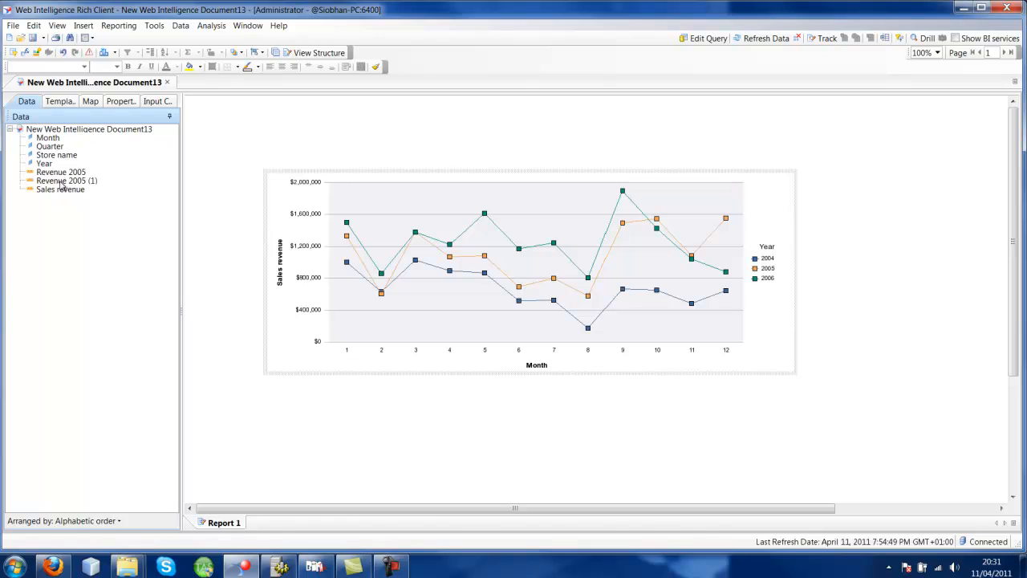
pyautogui.doubleClick(61, 183)
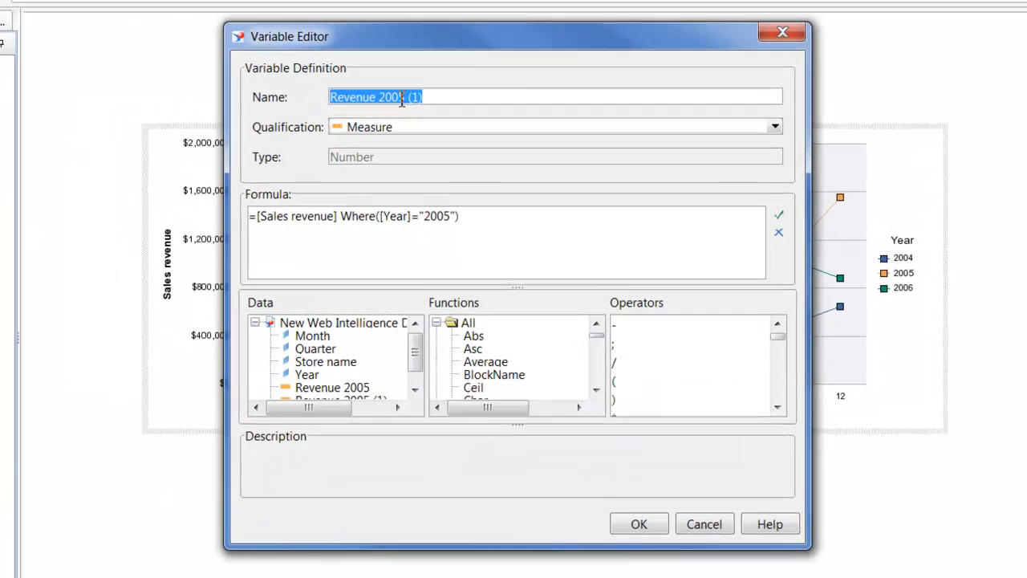
pyautogui.click(407, 110)
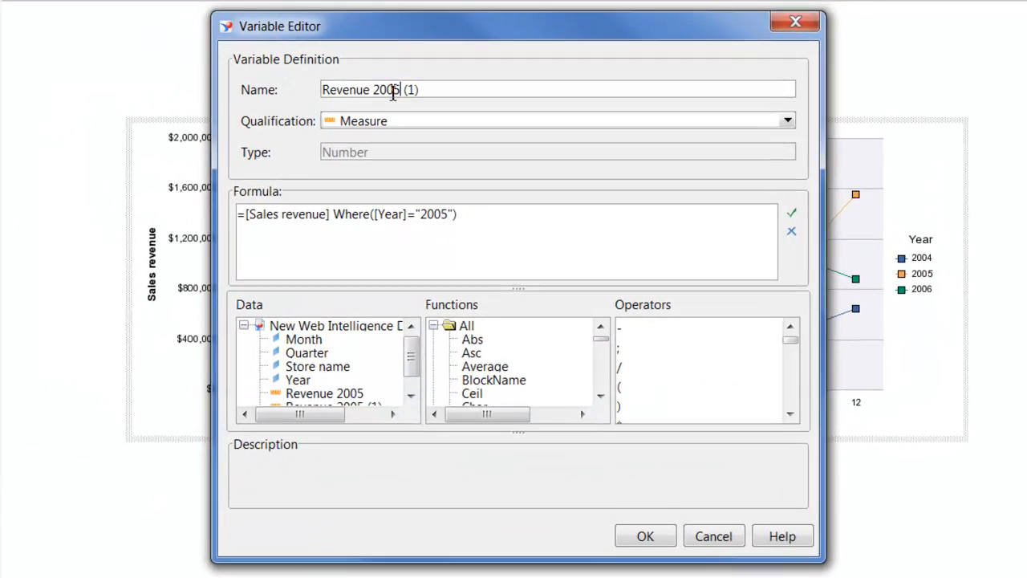
pyautogui.moveTo(406, 110); pyautogui.dragTo(545, 136)
pyautogui.write('6')
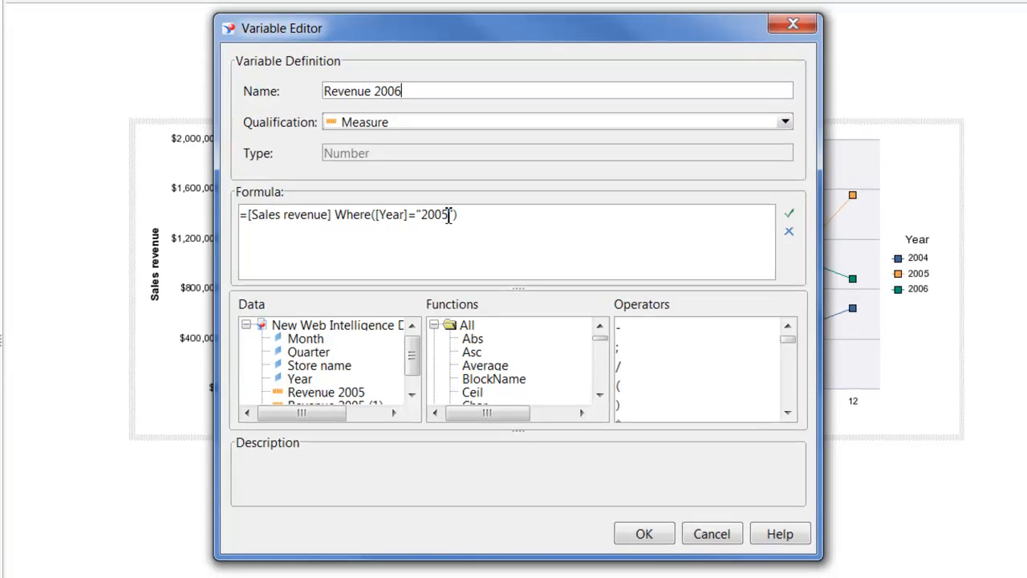
# - Change the year in the Revenue 2006 variable's formula to "2006" and save the variable
pyautogui.click(448, 215)
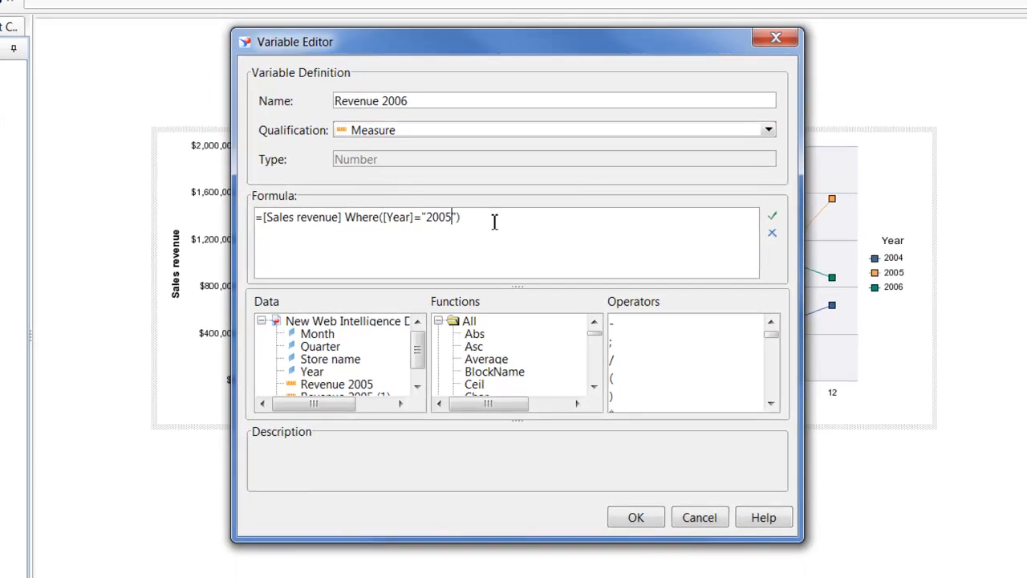
pyautogui.press('BackSpace')
pyautogui.write('6')
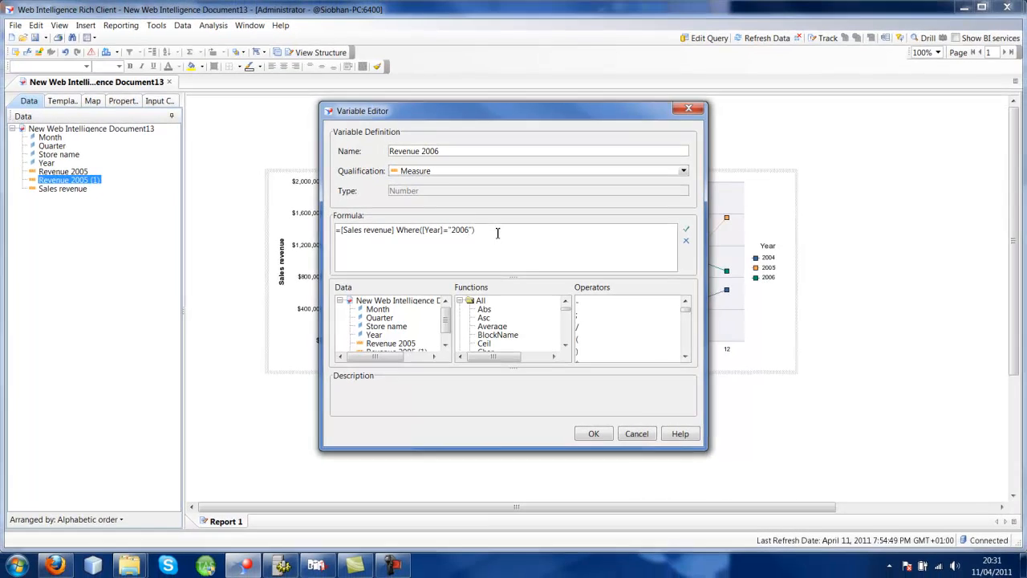
pyautogui.click(598, 441)
pyautogui.click(551, 301)
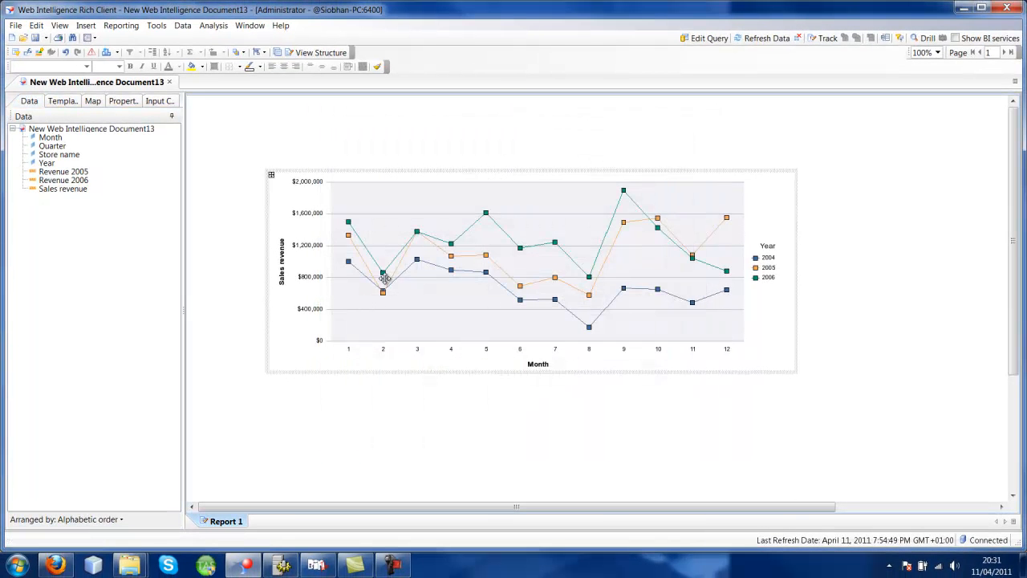
# - Insert a Vertical Bar and Line chart below the line chart and enlarge it to about 893 by 401 px
pyautogui.click(64, 103)
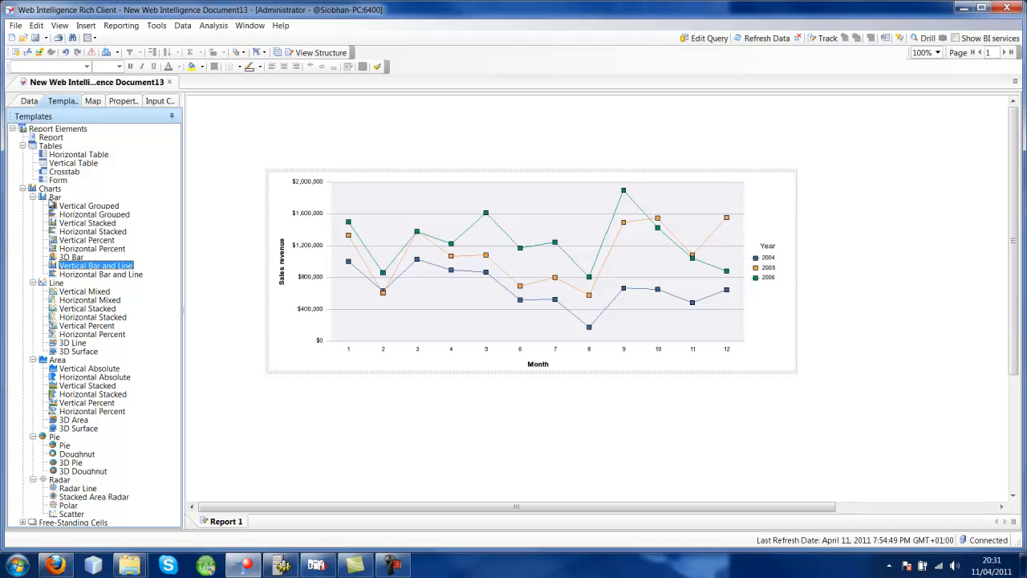
pyautogui.moveTo(81, 271); pyautogui.dragTo(275, 417)
pyautogui.scroll(-3, 345, 337)
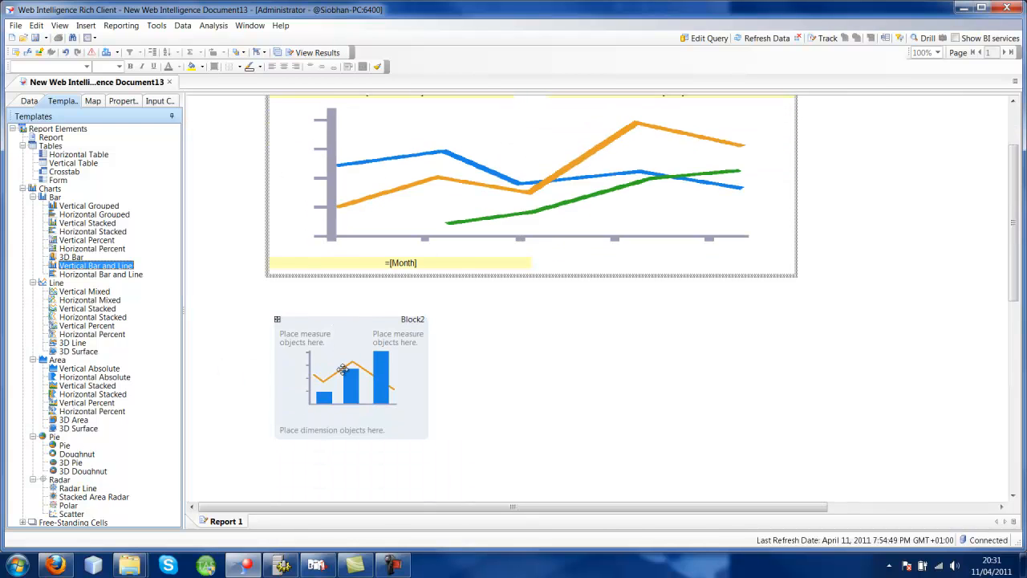
pyautogui.scroll(-1, 339, 299)
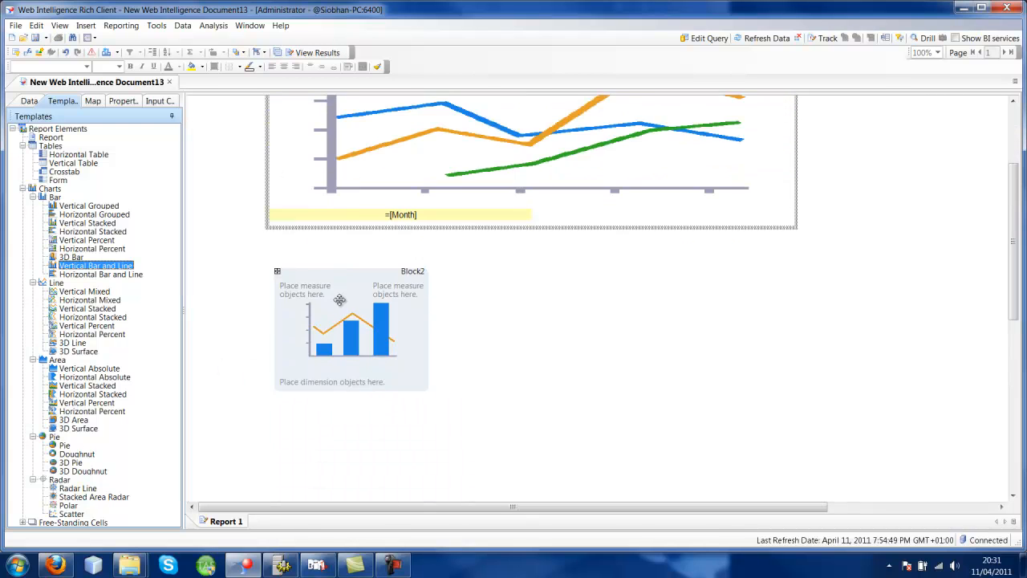
pyautogui.click(428, 328)
pyautogui.moveTo(428, 327); pyautogui.dragTo(754, 353)
pyautogui.scroll(-3, 576, 385)
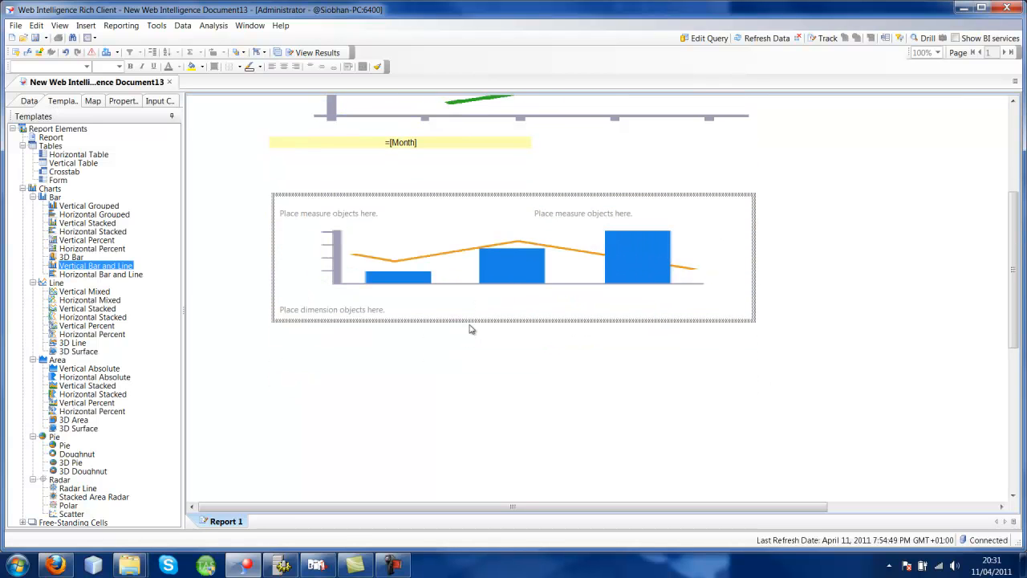
pyautogui.moveTo(473, 325); pyautogui.dragTo(473, 412)
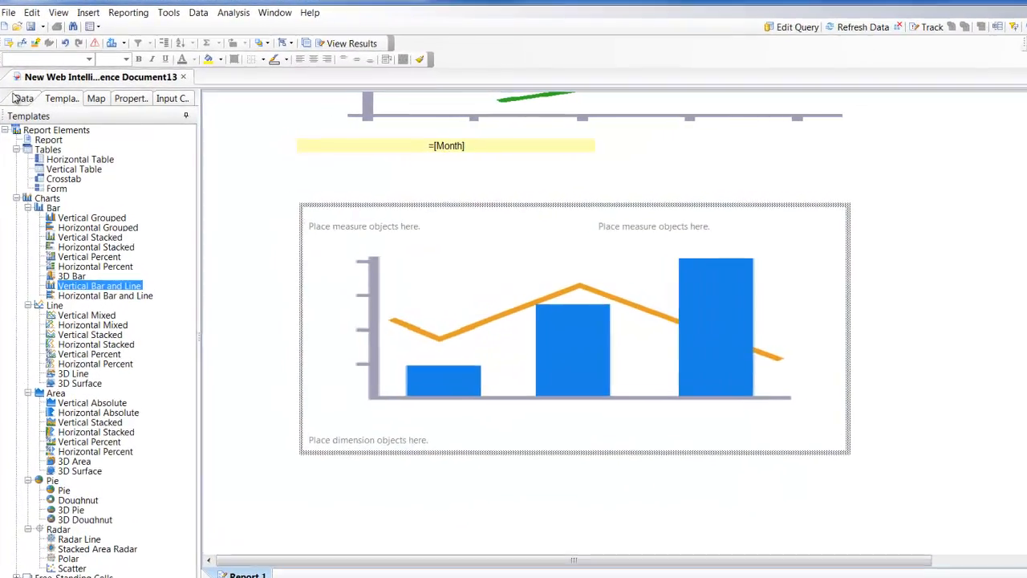
# - Assign Revenue 2006 as the new chart's first measure and Month as its dimension, and show the report results
pyautogui.click(27, 99)
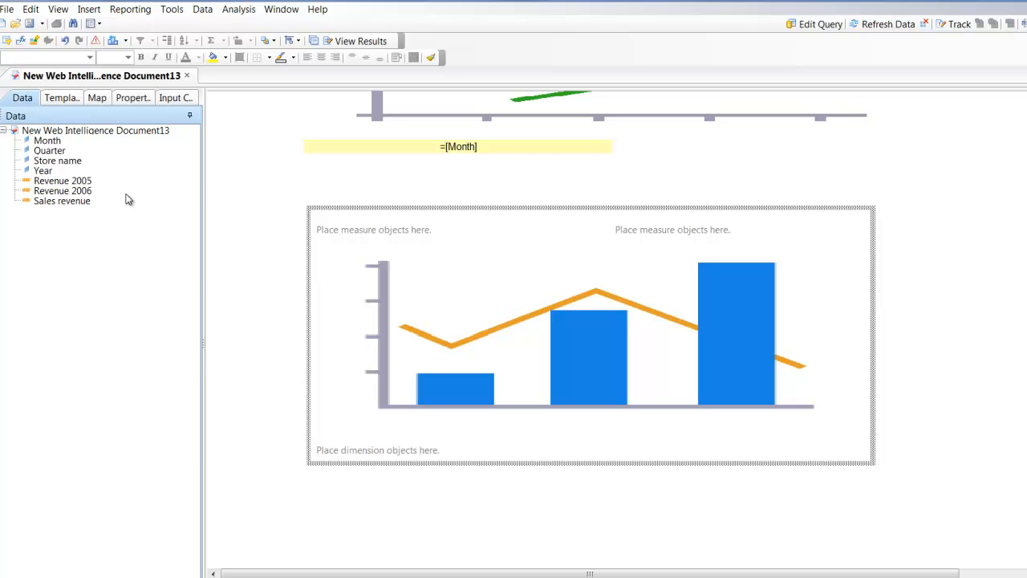
pyautogui.click(52, 191)
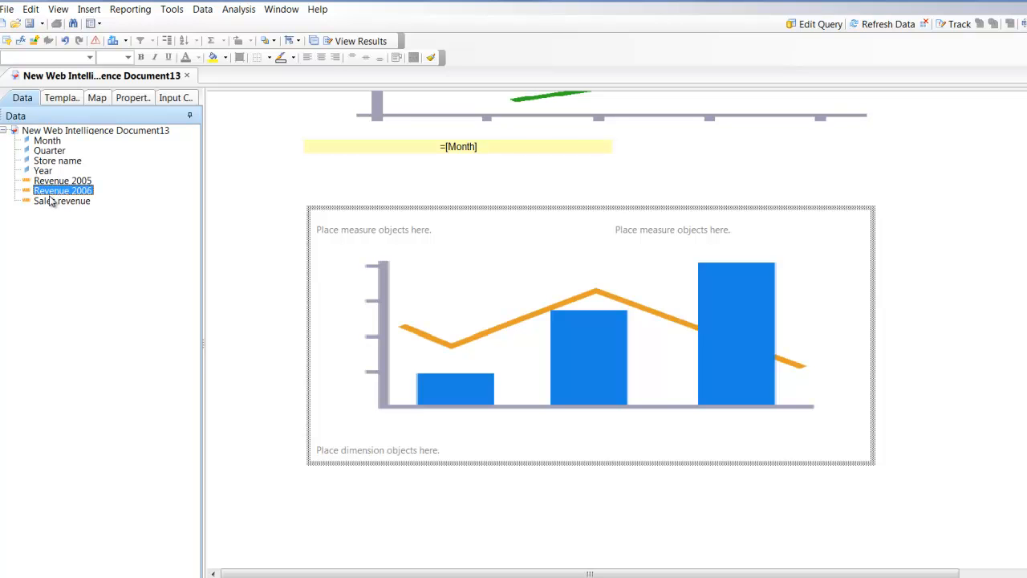
pyautogui.moveTo(51, 194); pyautogui.dragTo(356, 273)
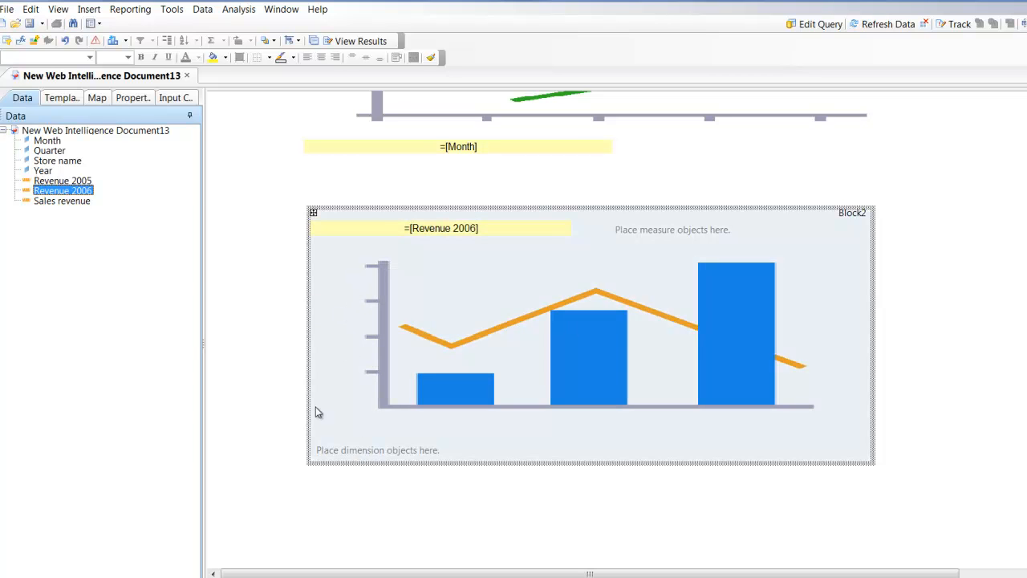
pyautogui.moveTo(46, 141); pyautogui.dragTo(371, 452)
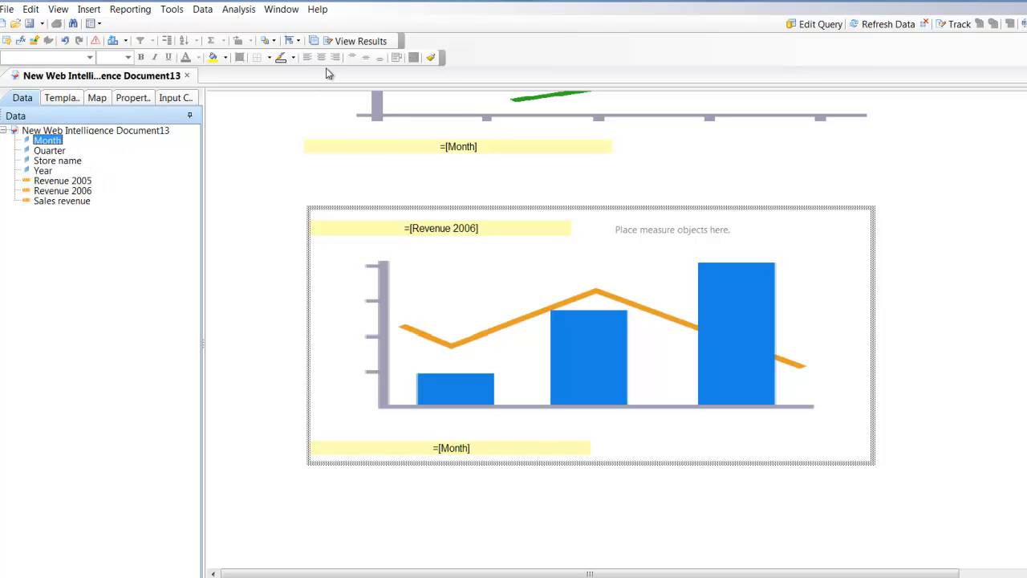
pyautogui.click(345, 42)
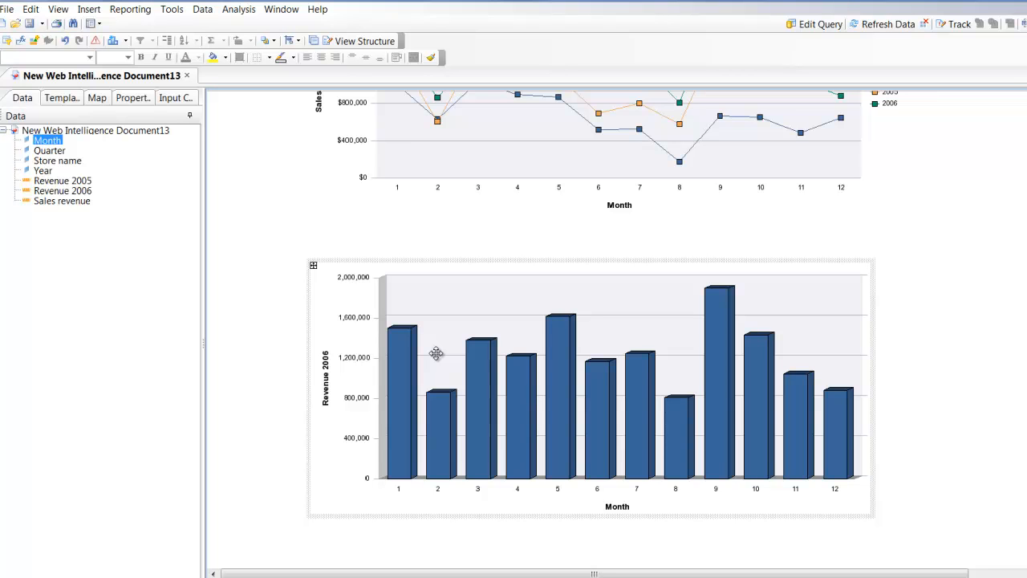
# - Turn off the 3D Look of the bar and line chart and turn on its legend
pyautogui.click(136, 101)
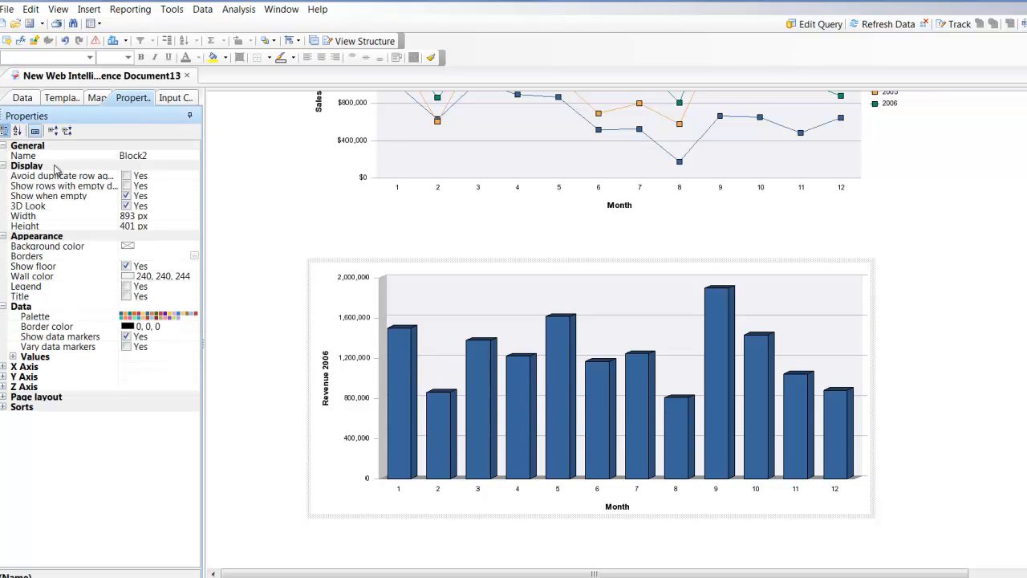
pyautogui.click(126, 206)
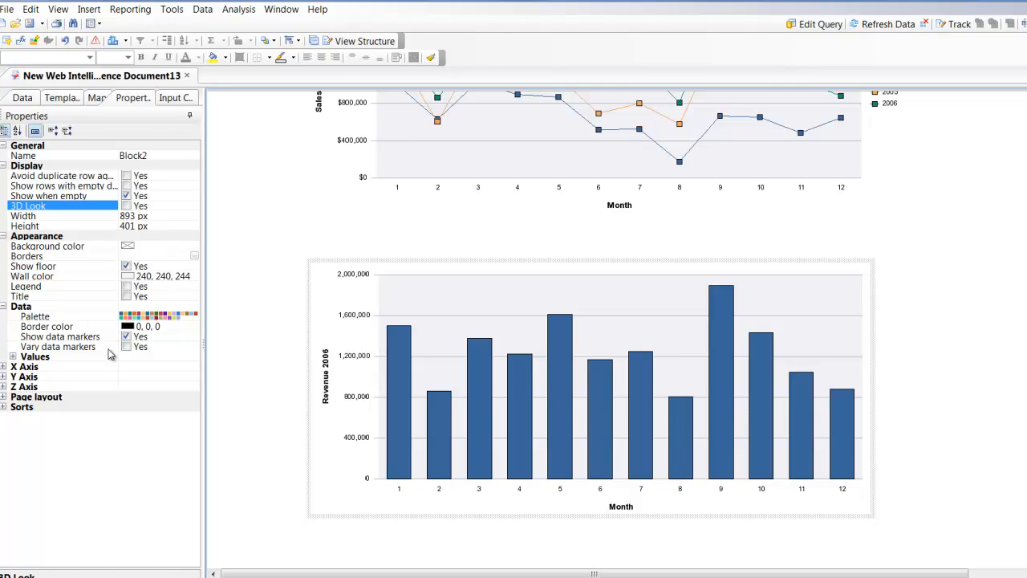
pyautogui.click(127, 286)
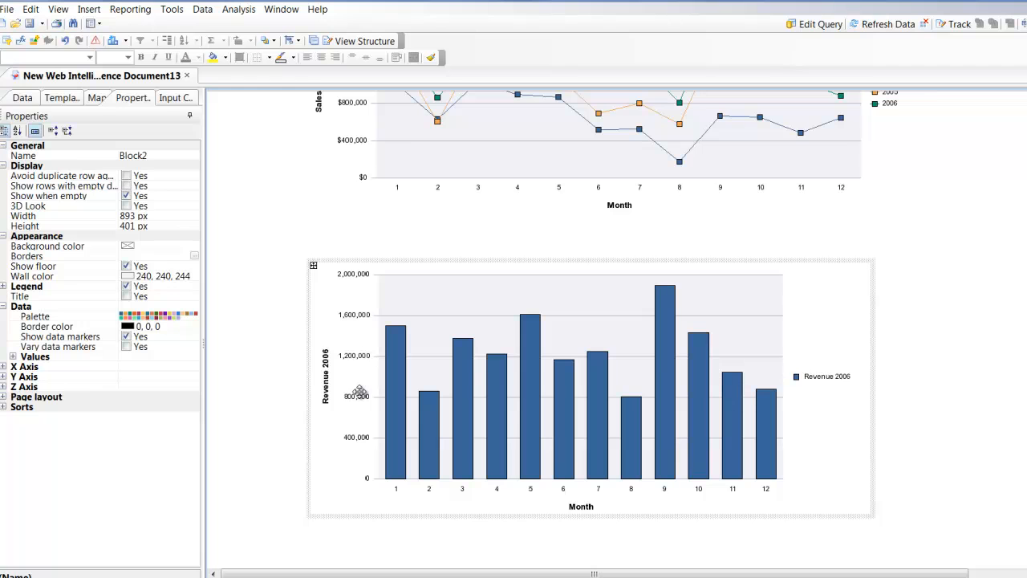
# - Add Revenue 2005 as the second measure of the bar and line chart in the report structure and show the results
pyautogui.click(28, 100)
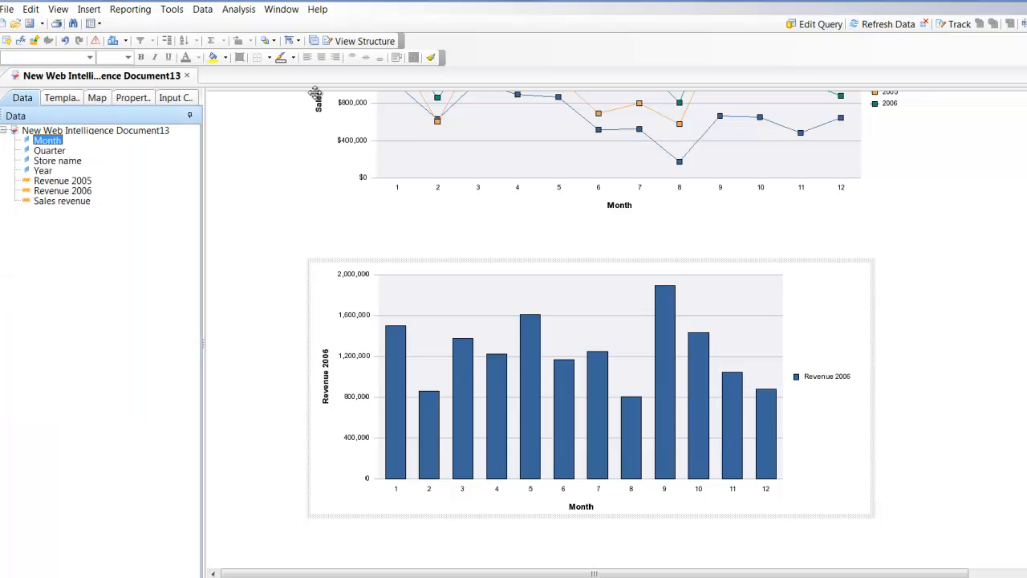
pyautogui.click(361, 41)
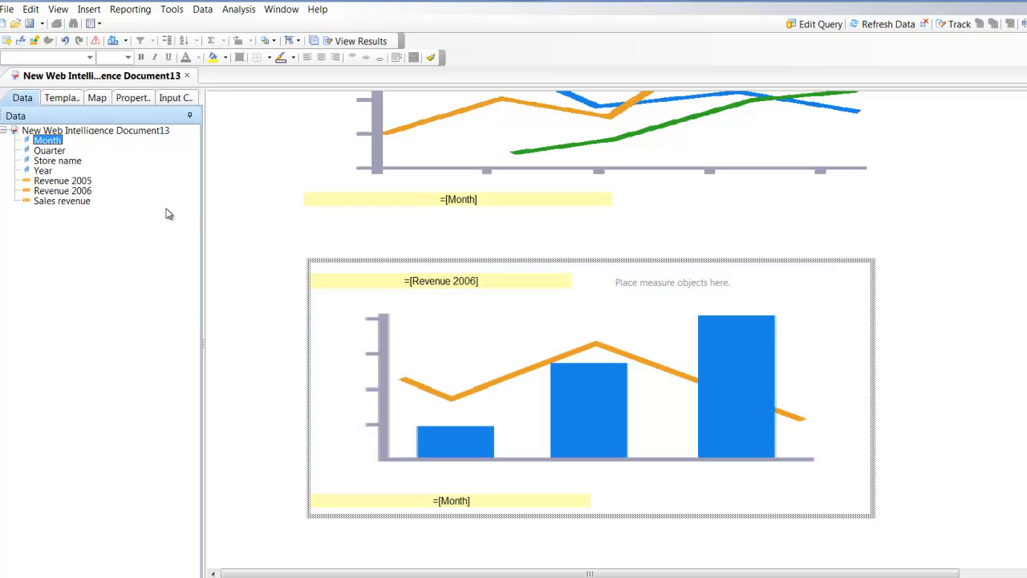
pyautogui.moveTo(63, 180); pyautogui.dragTo(609, 279)
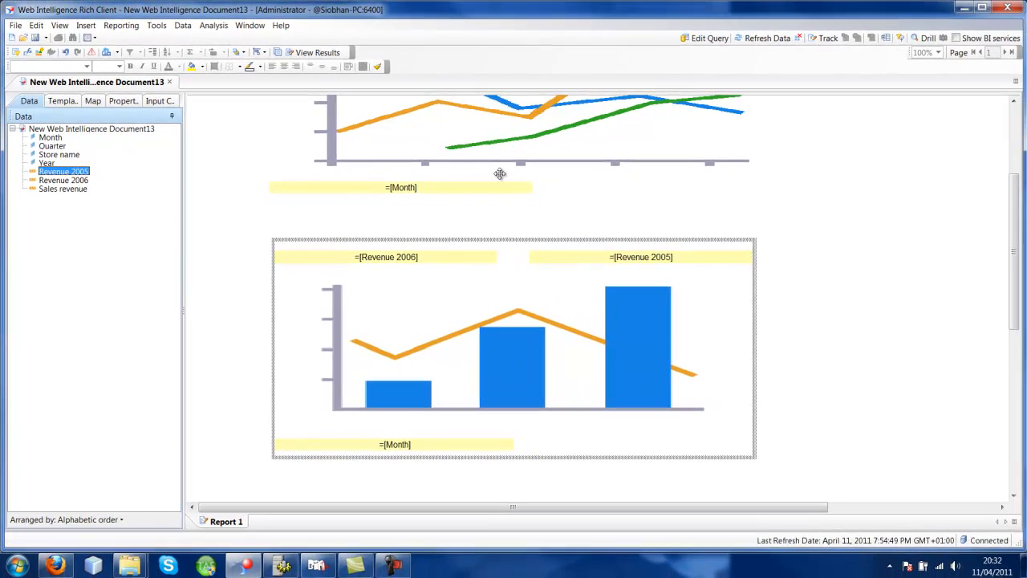
pyautogui.click(318, 52)
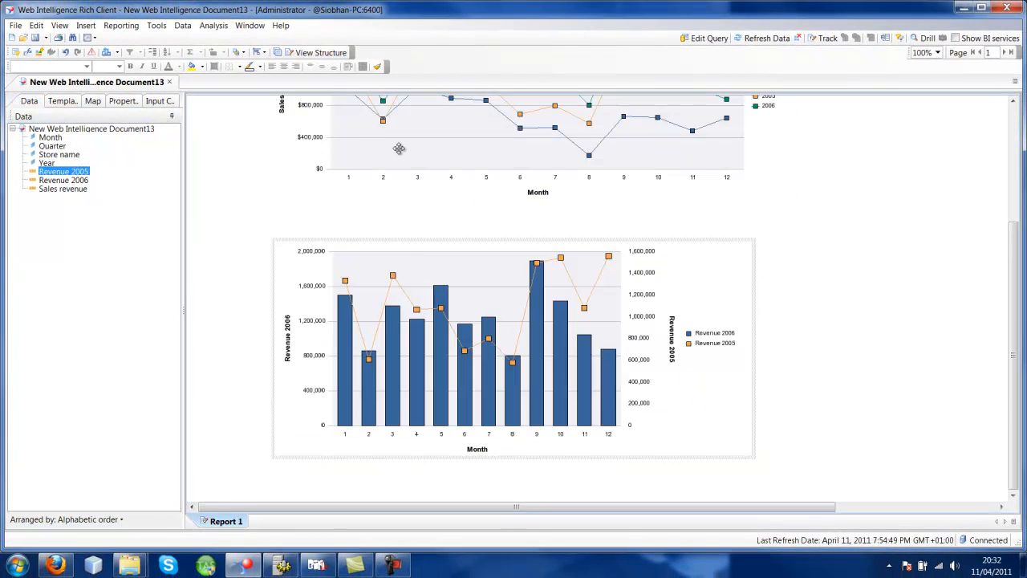